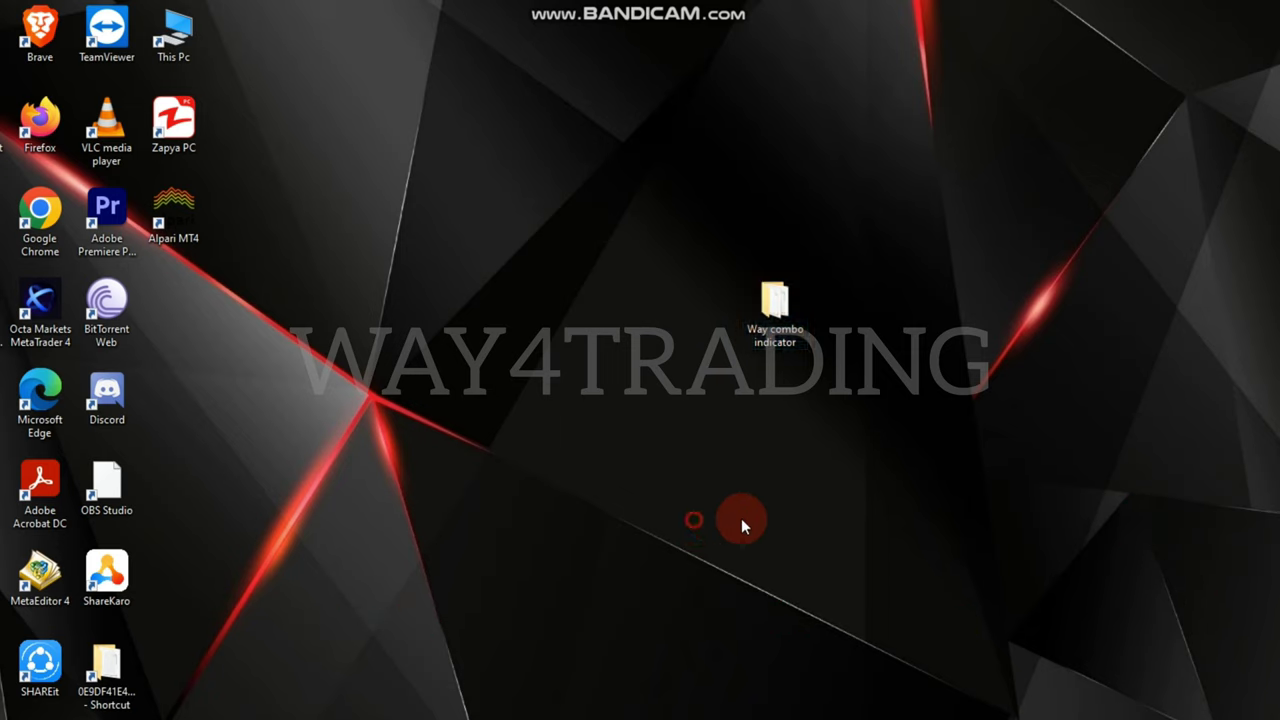
pyautogui.click(799, 313)
pyautogui.doubleClick(799, 313)
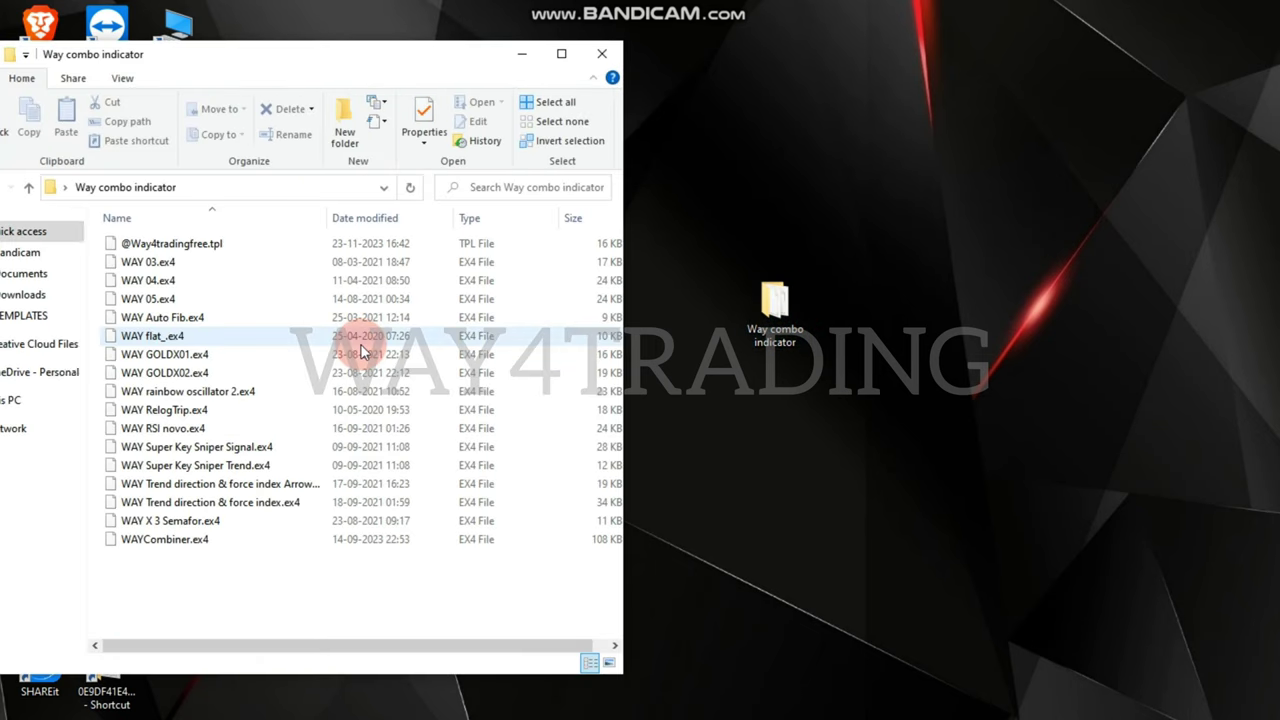
pyautogui.moveTo(315, 566)
pyautogui.mouseDown()
pyautogui.moveTo(205, 240)
pyautogui.moveTo(239, 589)
pyautogui.mouseUp()
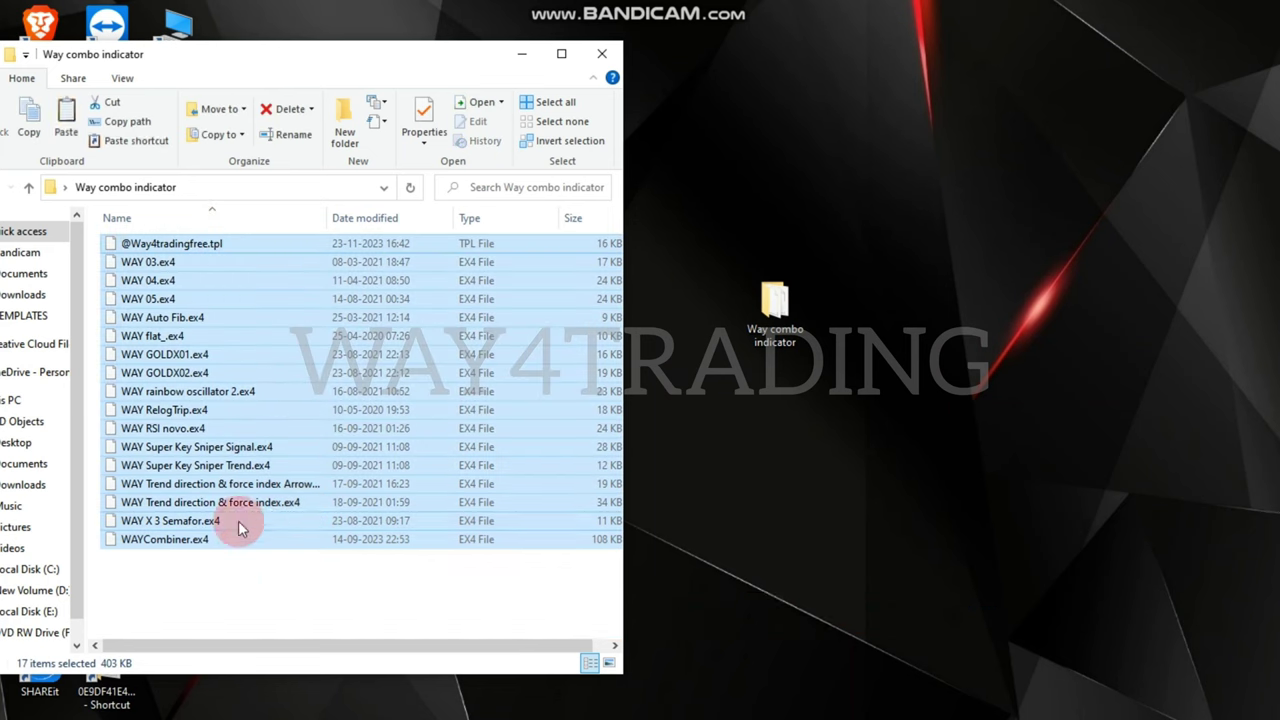
pyautogui.keyDown('ctrl'); pyautogui.click(192, 245); pyautogui.keyUp('ctrl')
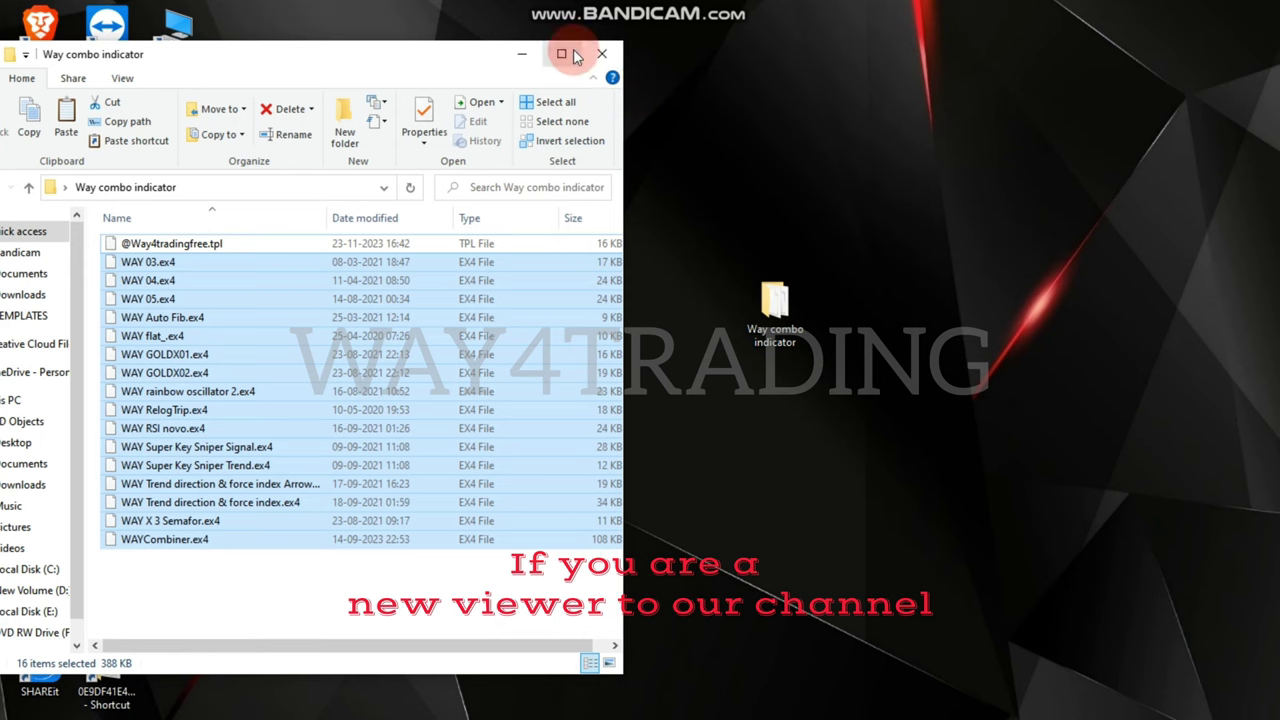
pyautogui.click(746, 700)
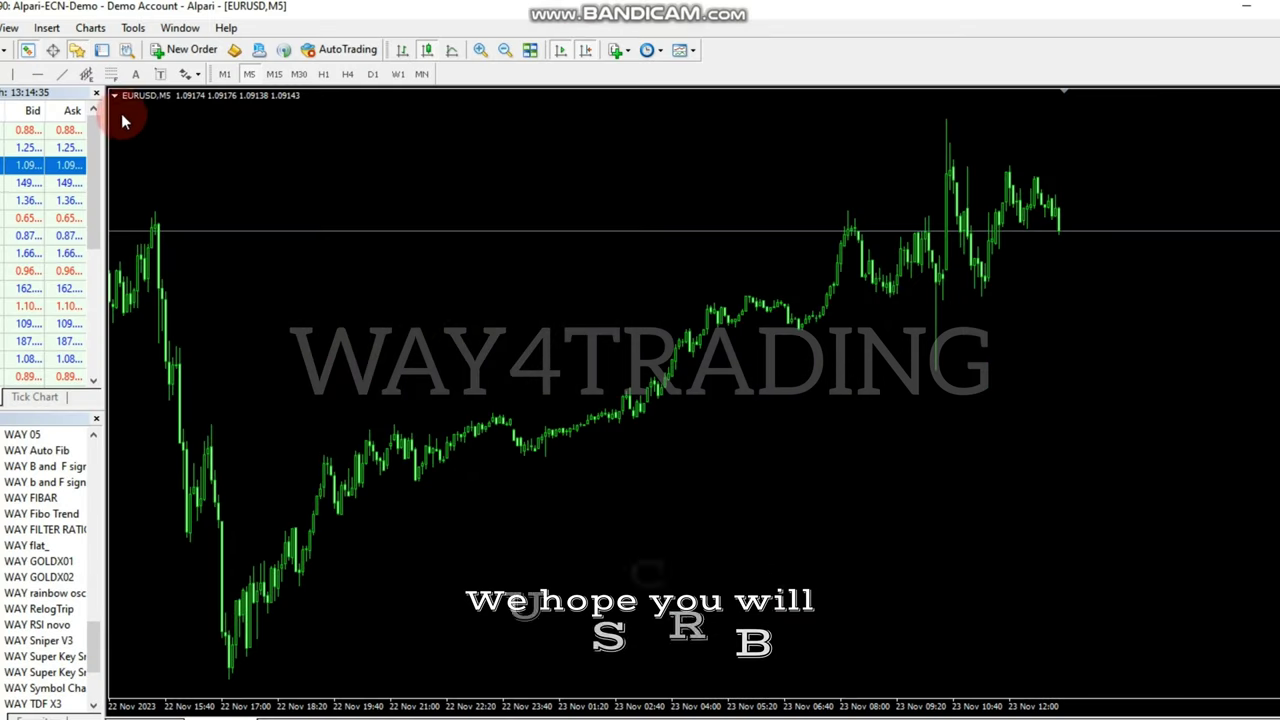
# Open MetaTrader 4's data folder from the File menu.
pyautogui.click(3, 27)
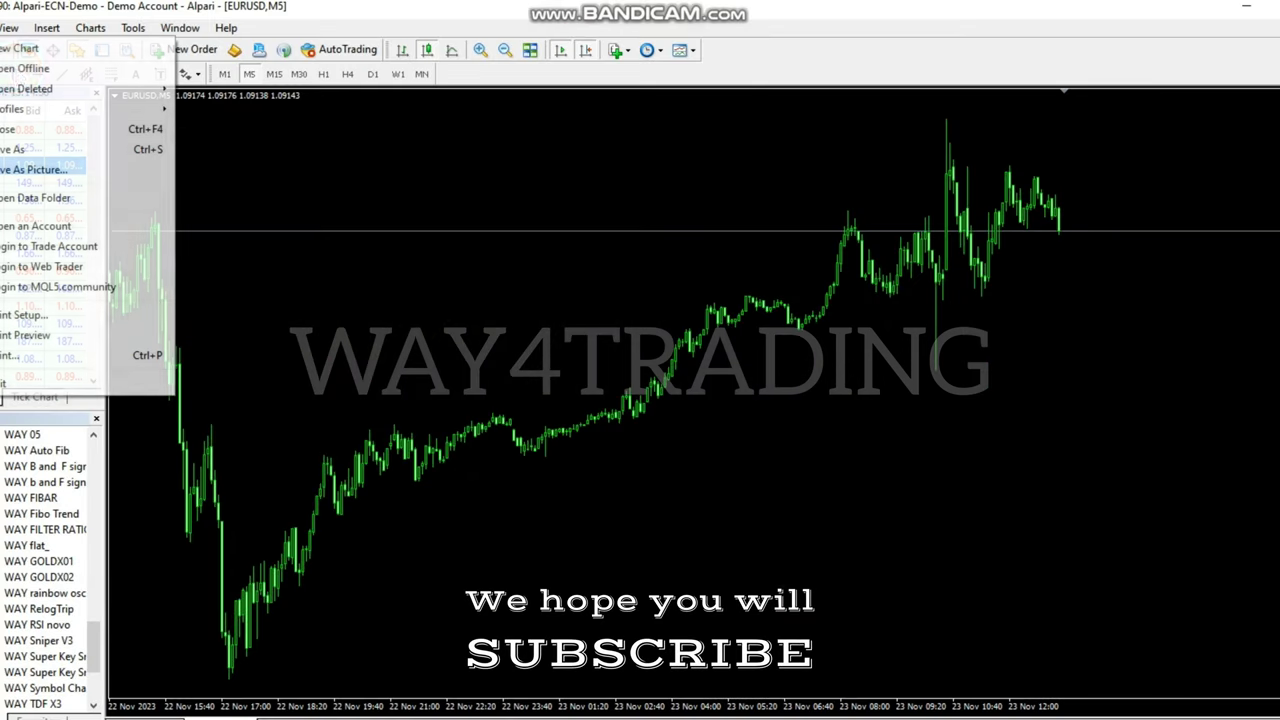
pyautogui.click(99, 198)
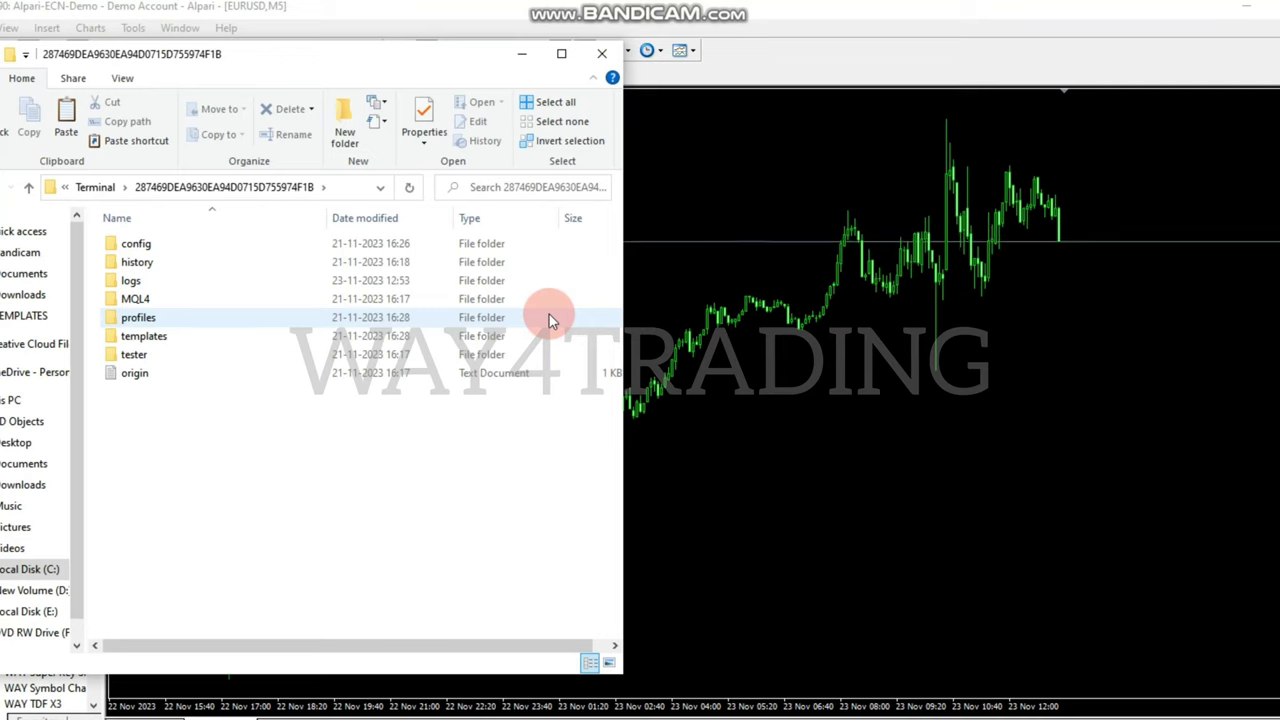
# Paste the Way combo files into MQL4\Indicators, skipping the 16 duplicates already there.
pyautogui.click(179, 302)
pyautogui.doubleClick(179, 302)
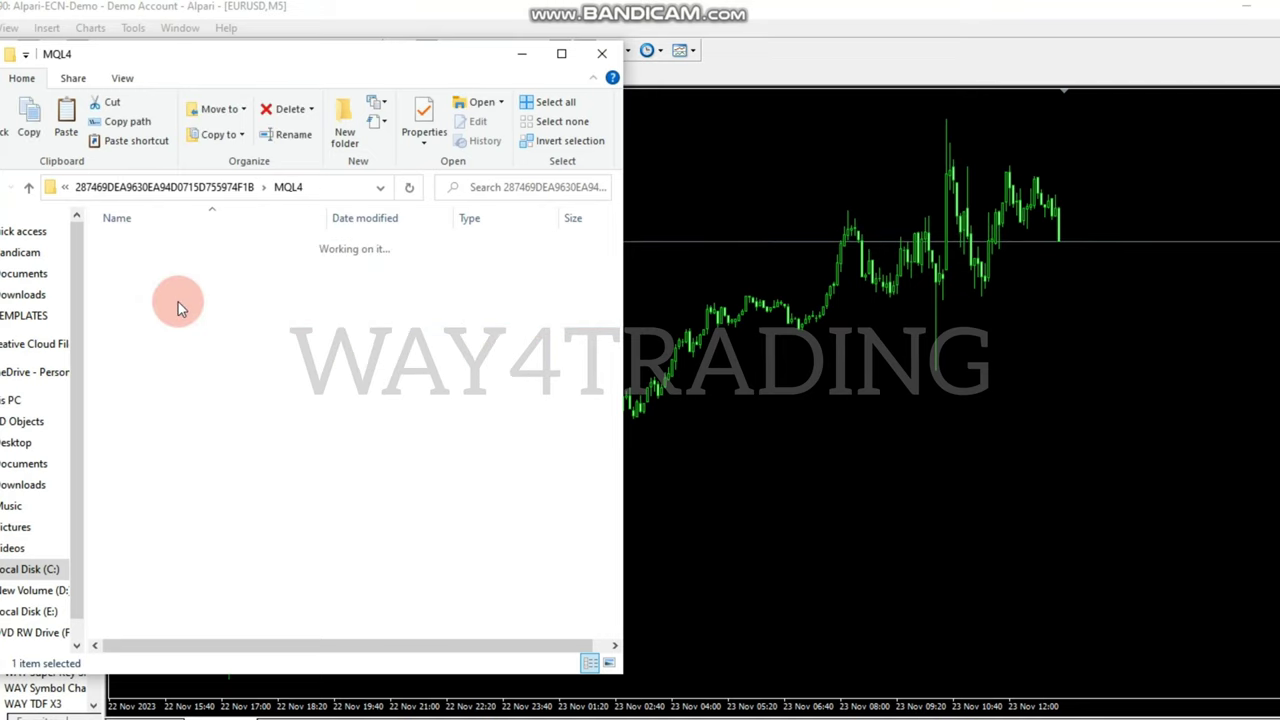
pyautogui.click(178, 326)
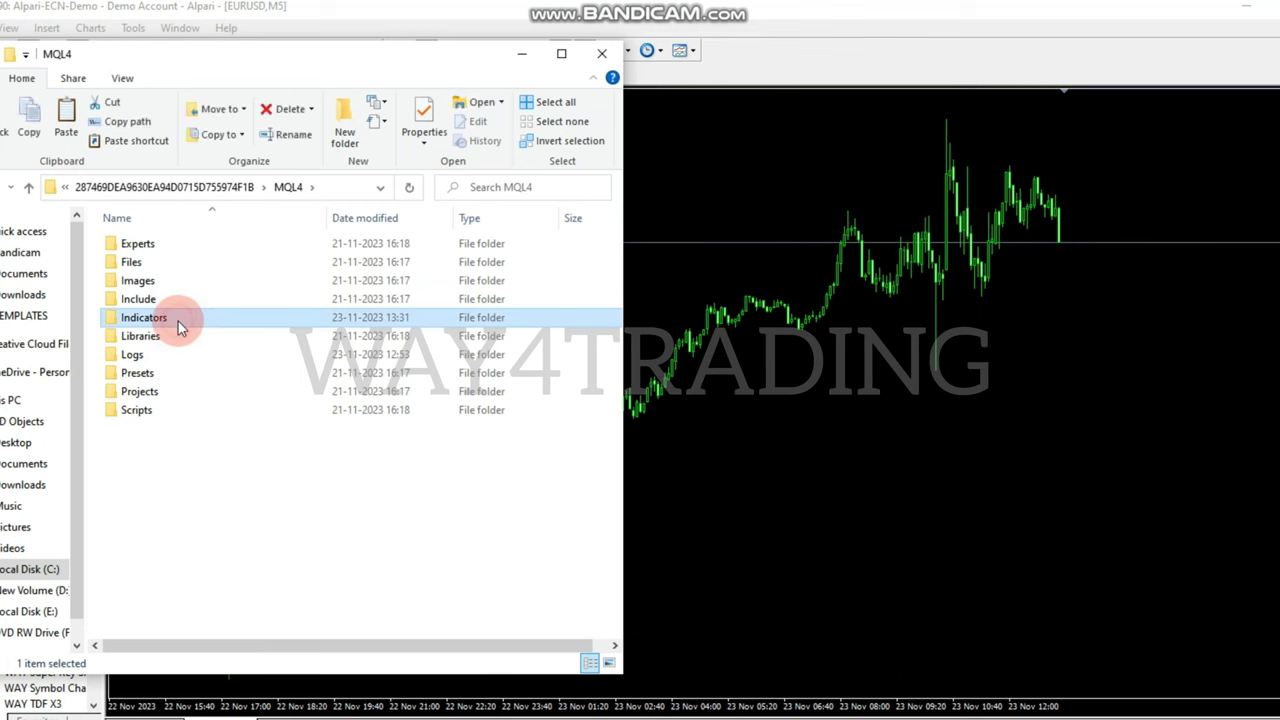
pyautogui.doubleClick(178, 322)
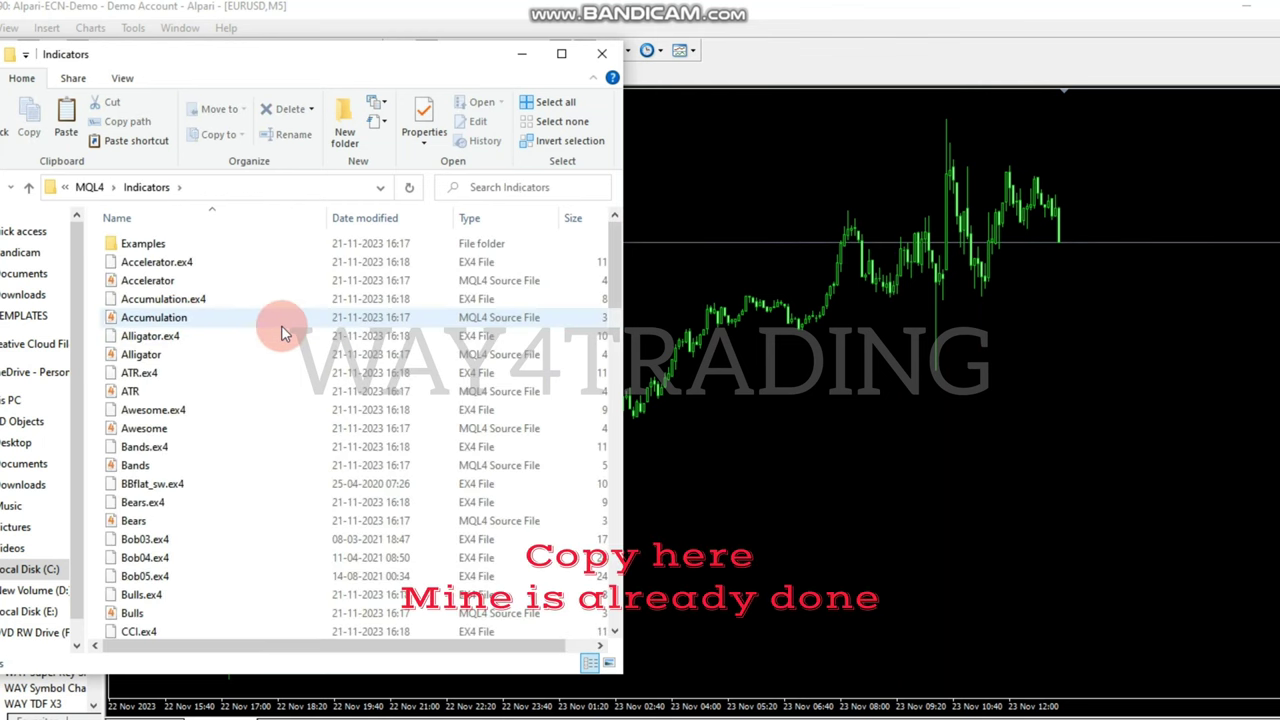
pyautogui.hotkey('ctrl', 'v')
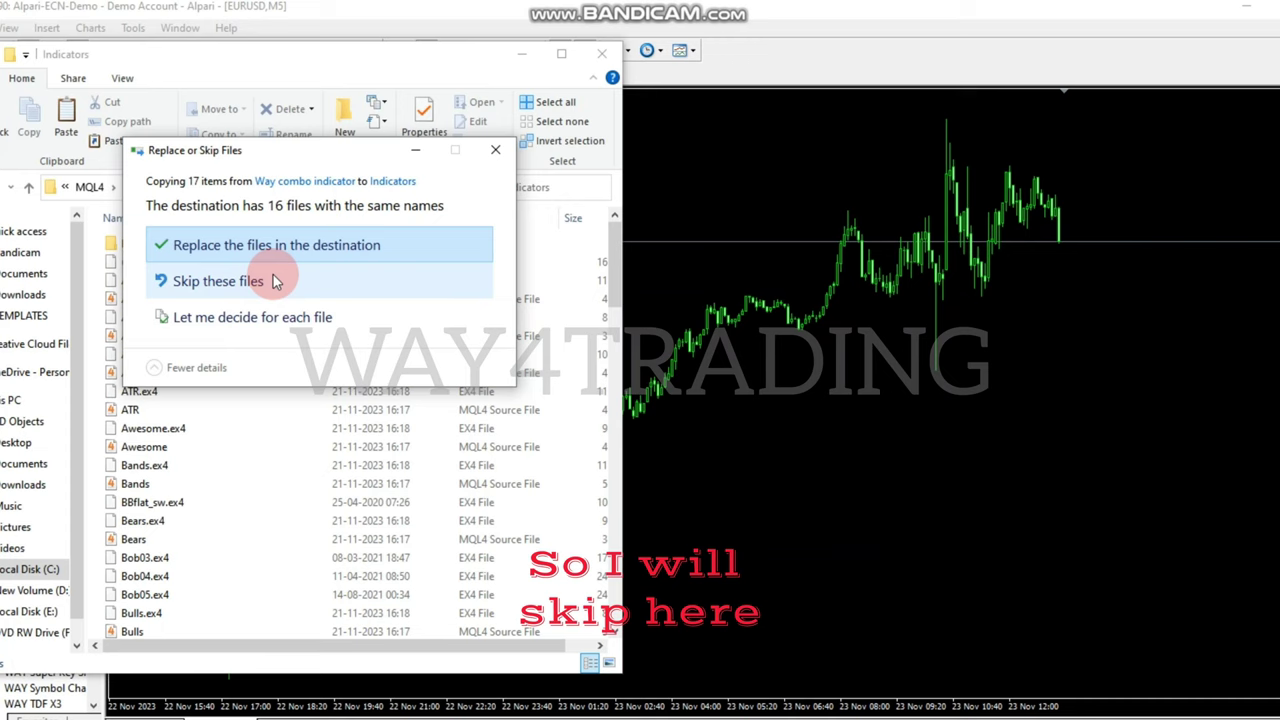
pyautogui.click(276, 282)
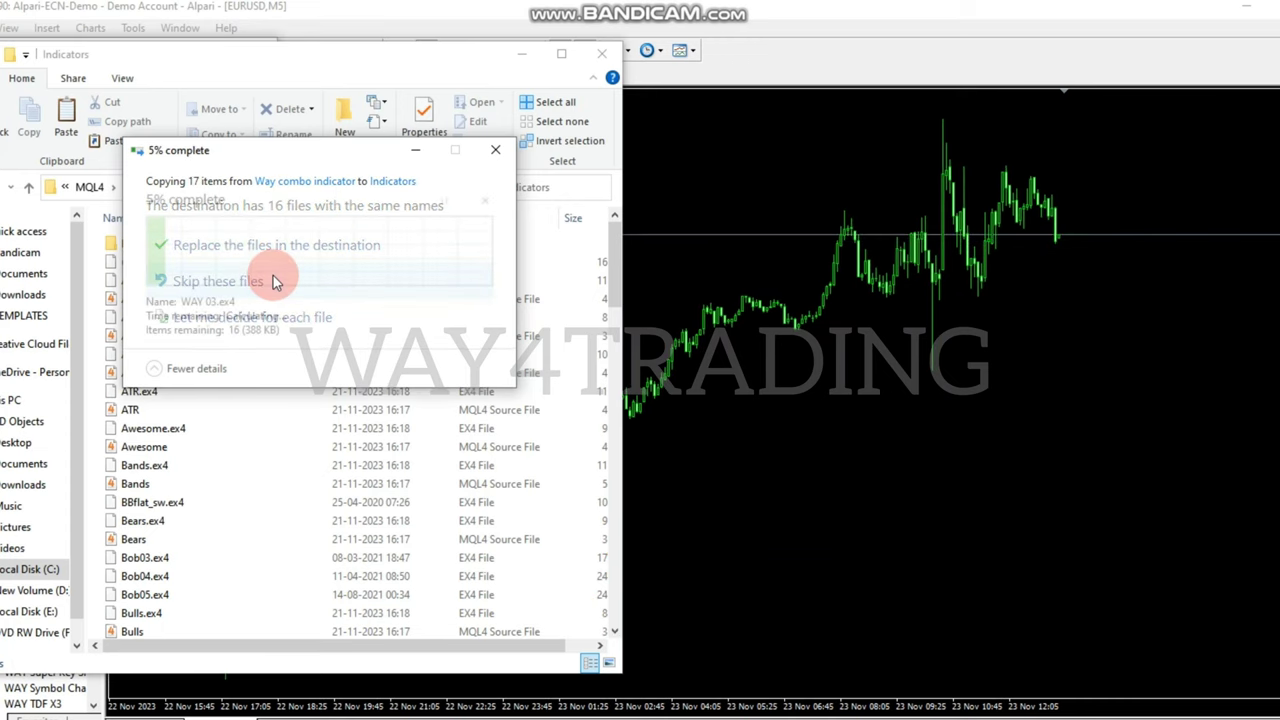
pyautogui.click(597, 62)
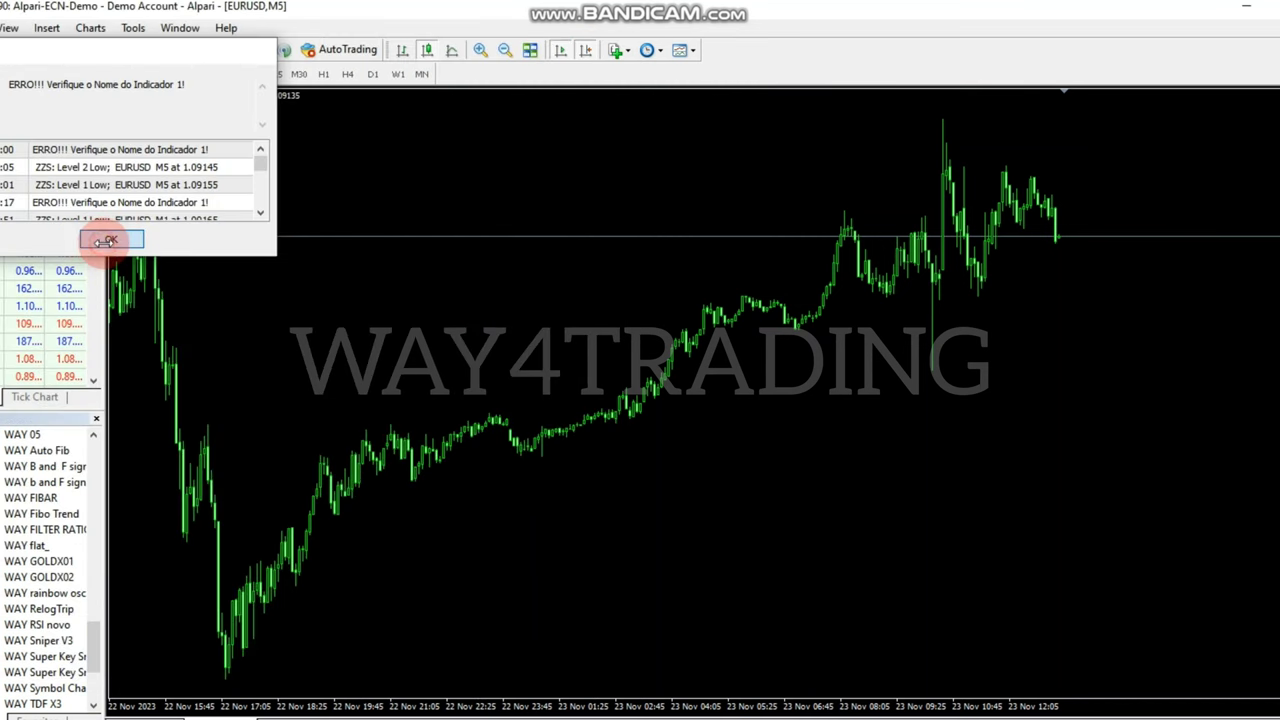
pyautogui.click(110, 240)
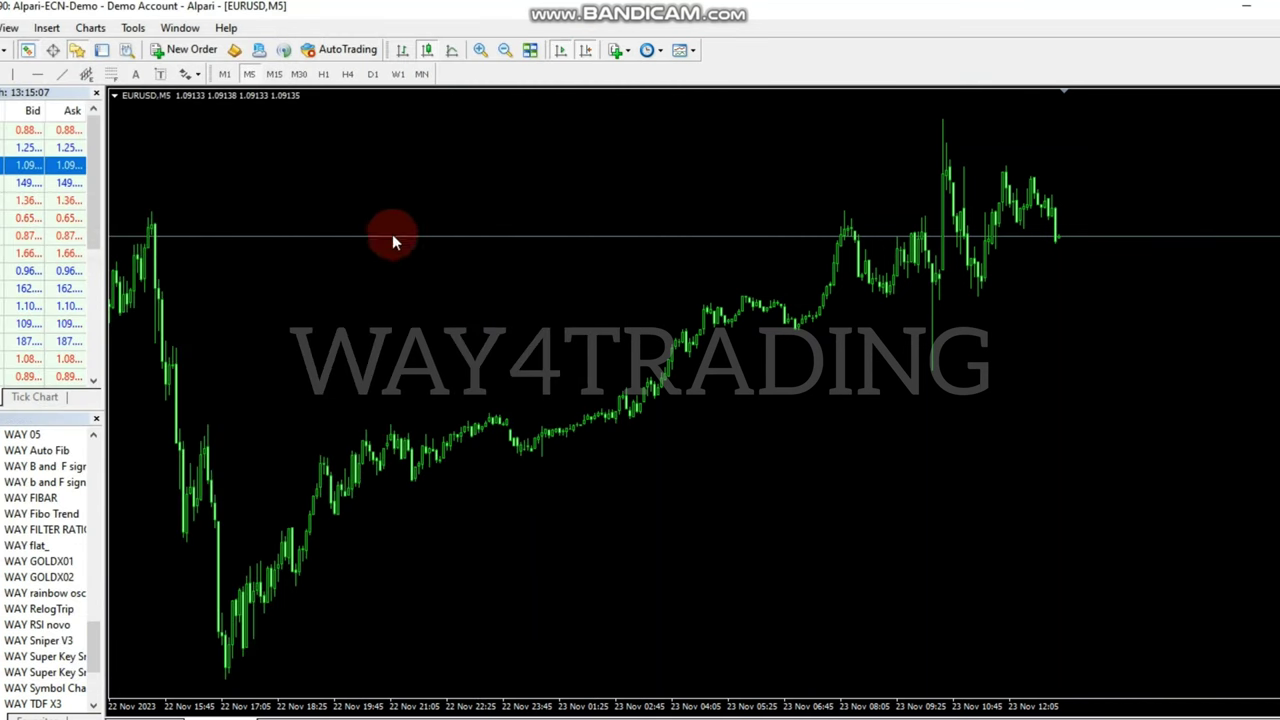
pyautogui.click(681, 52)
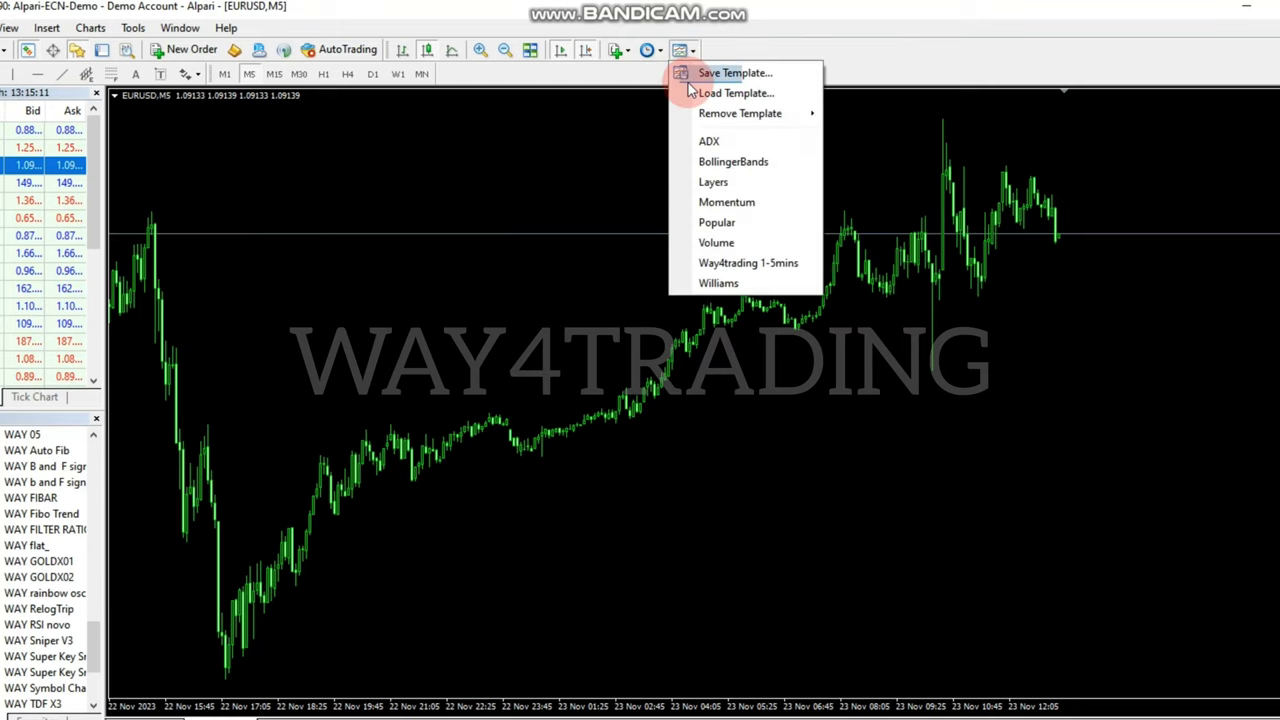
pyautogui.click(735, 93)
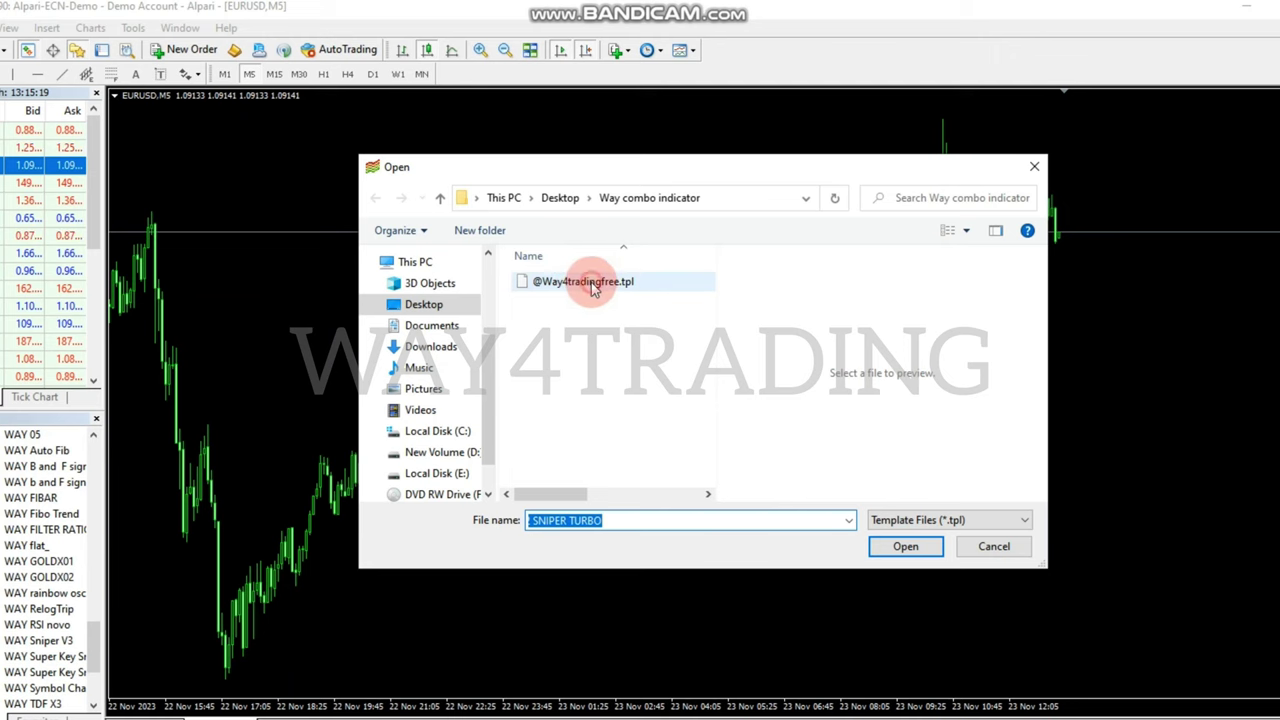
pyautogui.click(592, 287)
pyautogui.click(905, 546)
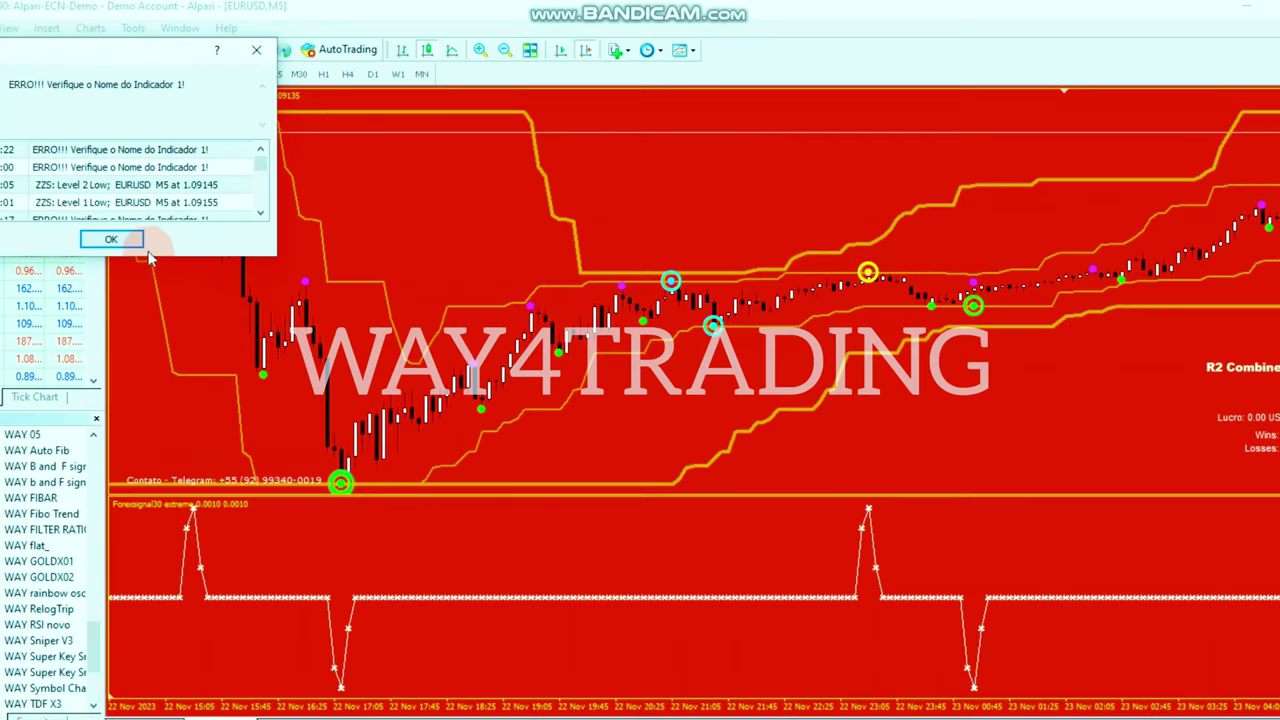
# Dismiss the alert, enable Chart Shift, and adjust the EURUSD M5 zoom level.
pyautogui.click(130, 242)
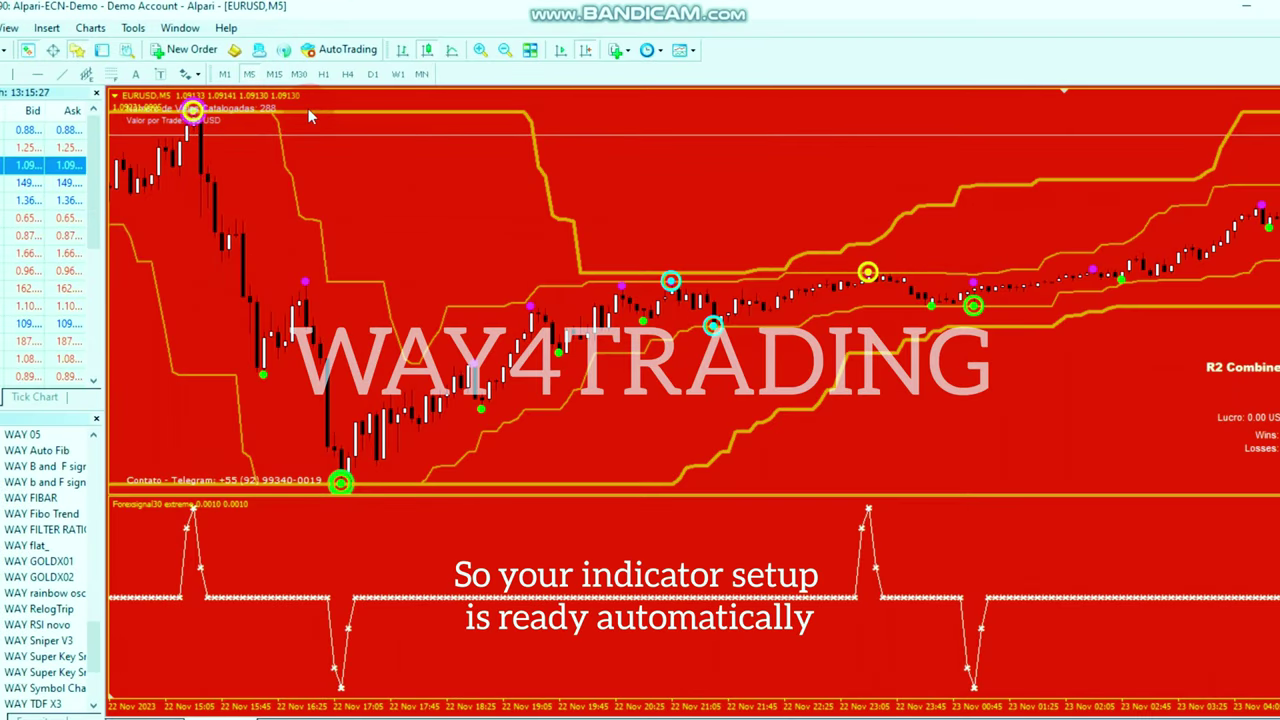
pyautogui.scroll(-5, 718, 438)
pyautogui.scroll(-3, 718, 438)
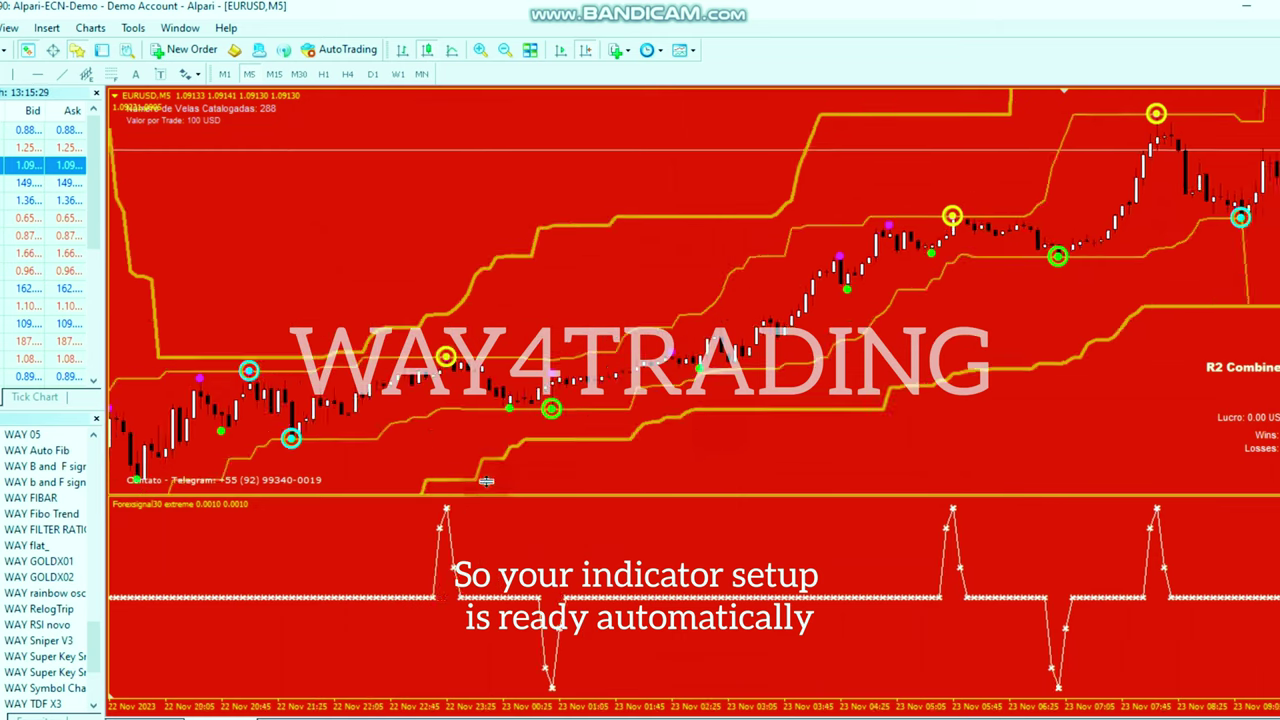
pyautogui.scroll(-3, 690, 280)
pyautogui.scroll(-1, 661, 125)
pyautogui.click(588, 52)
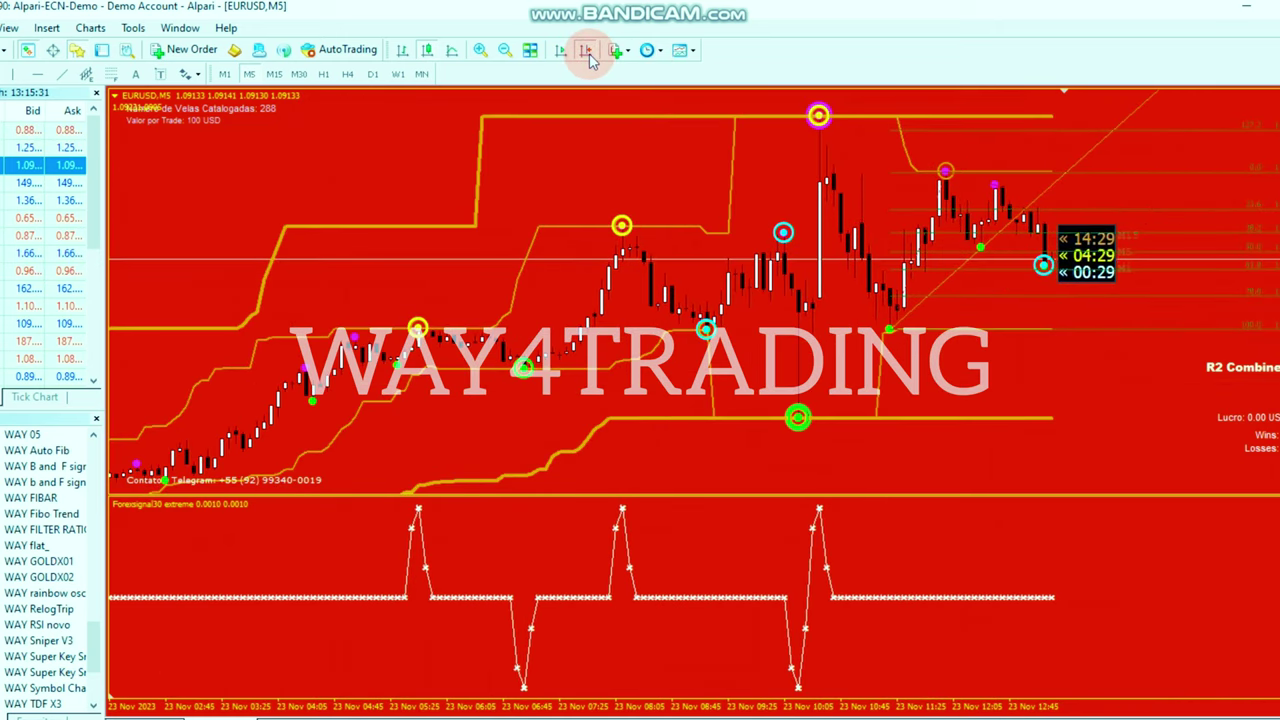
pyautogui.click(505, 49)
pyautogui.press('+')
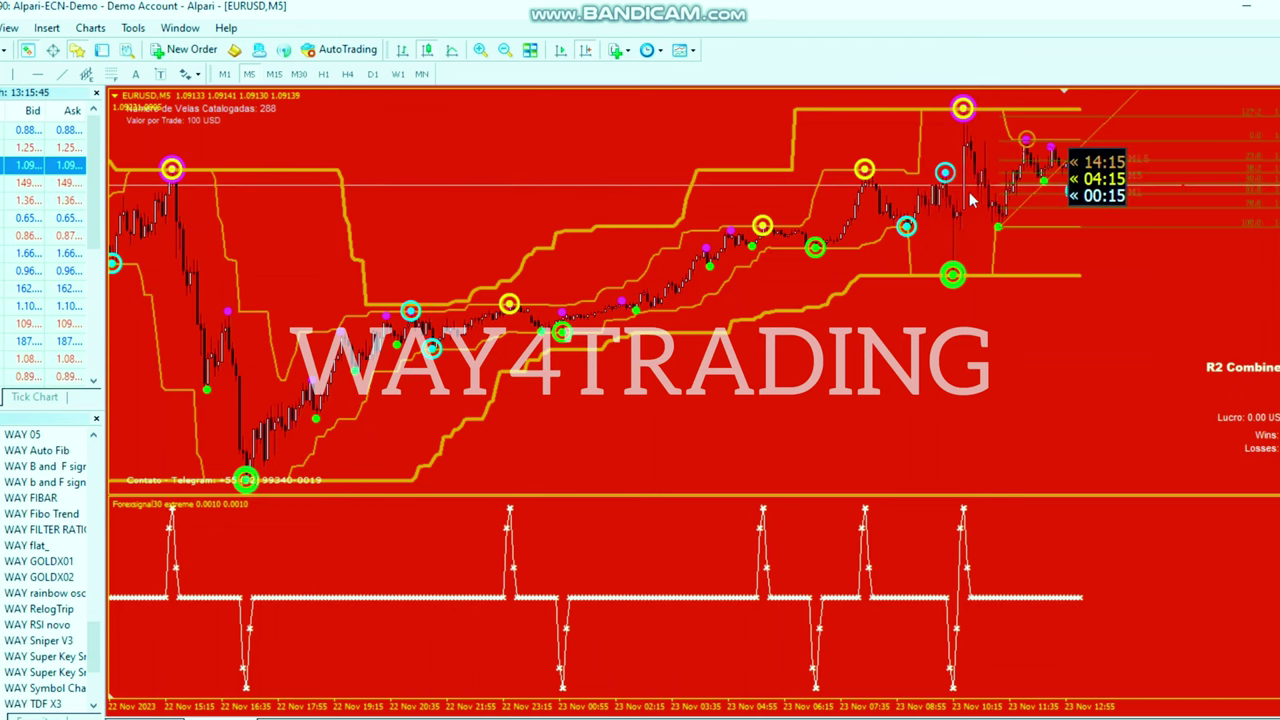
# Switch the chart to M1 and dismiss the indicator error alert.
pyautogui.click(224, 74)
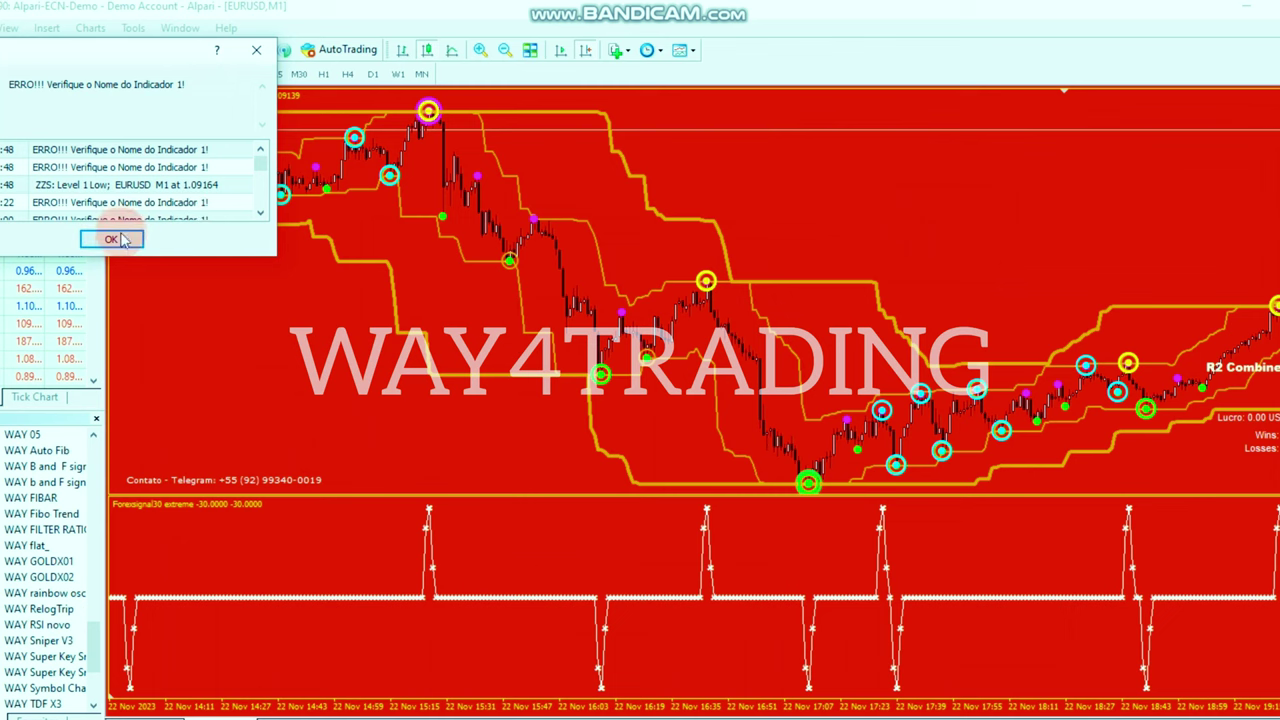
pyautogui.click(111, 239)
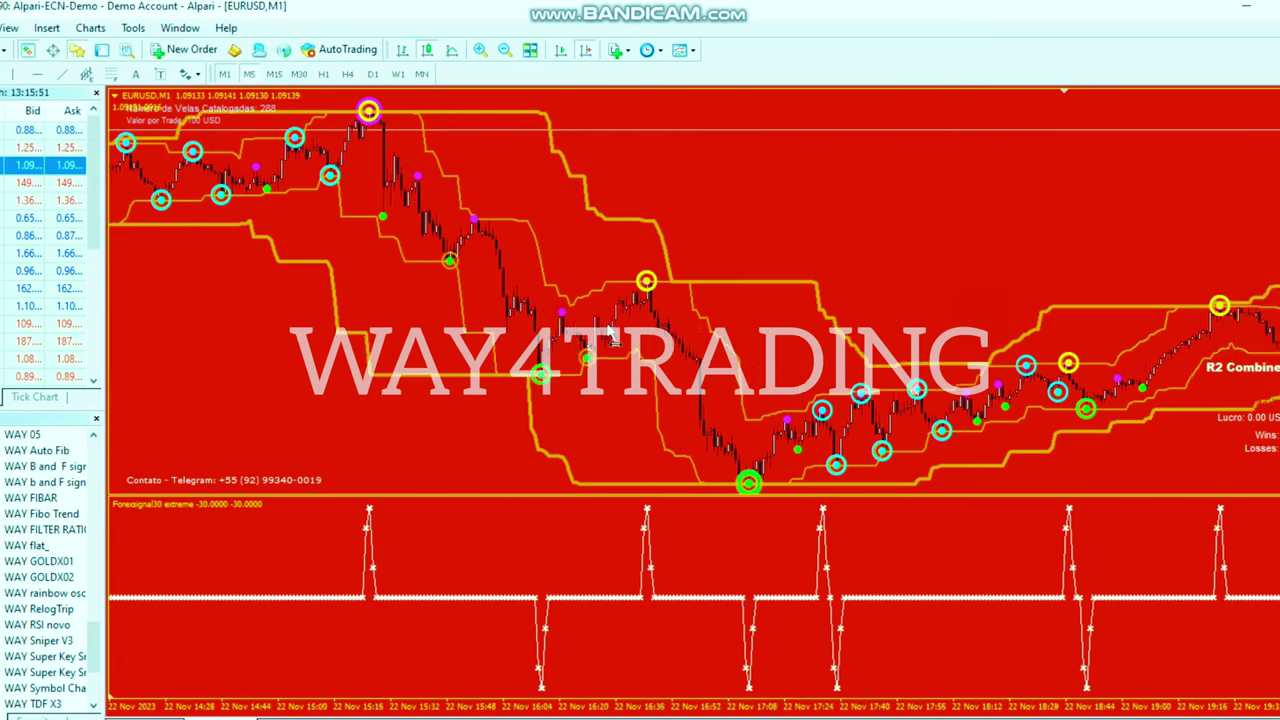
pyautogui.scroll(-10, 875, 274)
pyautogui.scroll(-4, 881, 302)
pyautogui.scroll(-4, 830, 300)
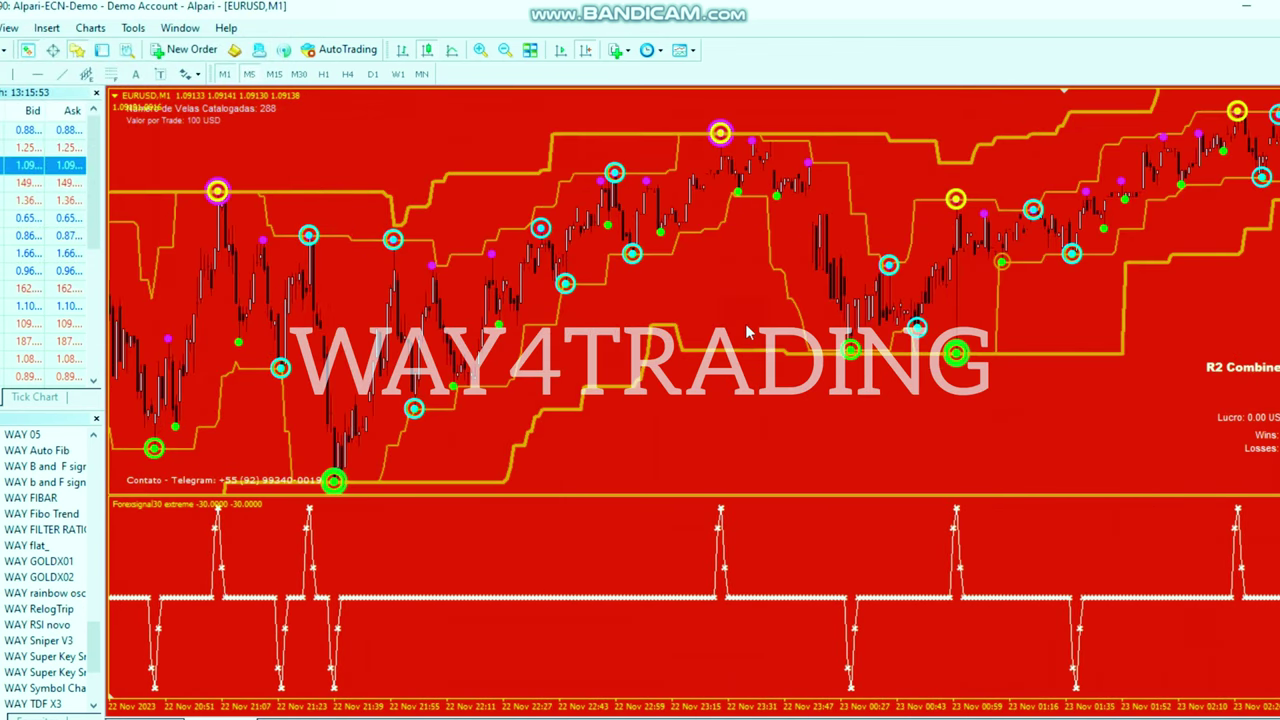
pyautogui.scroll(-3, 770, 299)
pyautogui.scroll(-1, 687, 309)
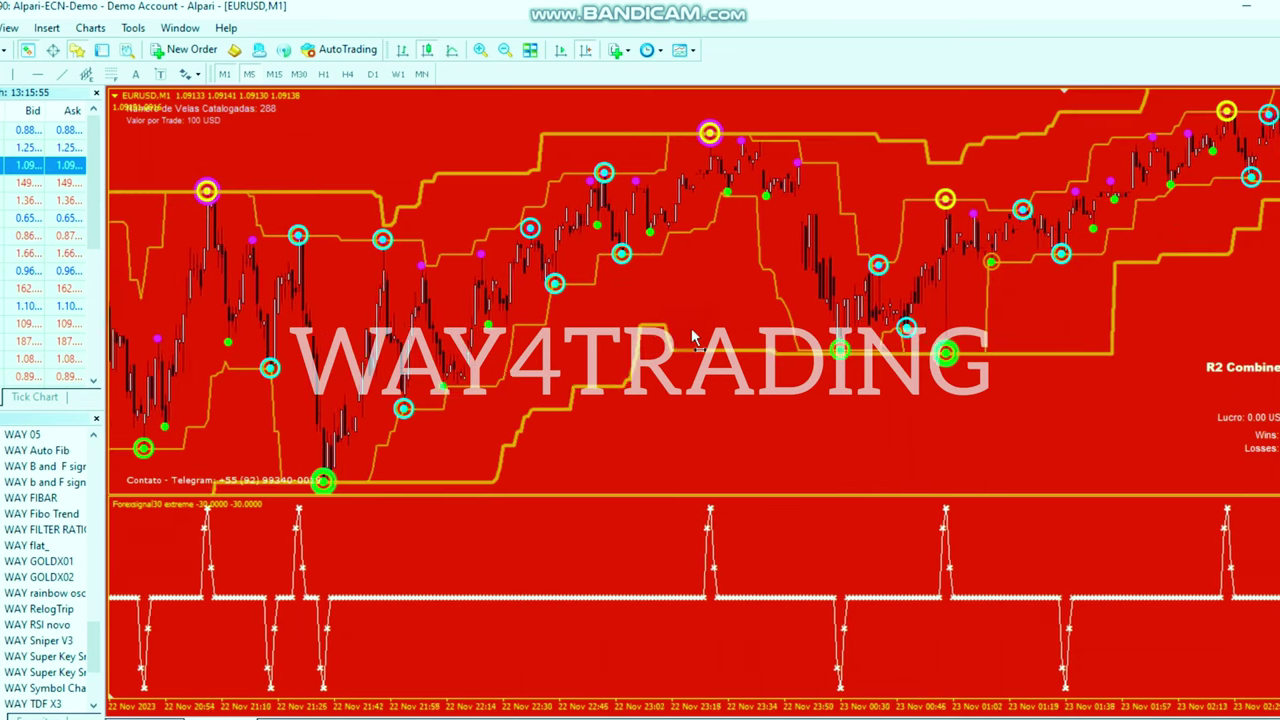
pyautogui.scroll(1, 691, 328)
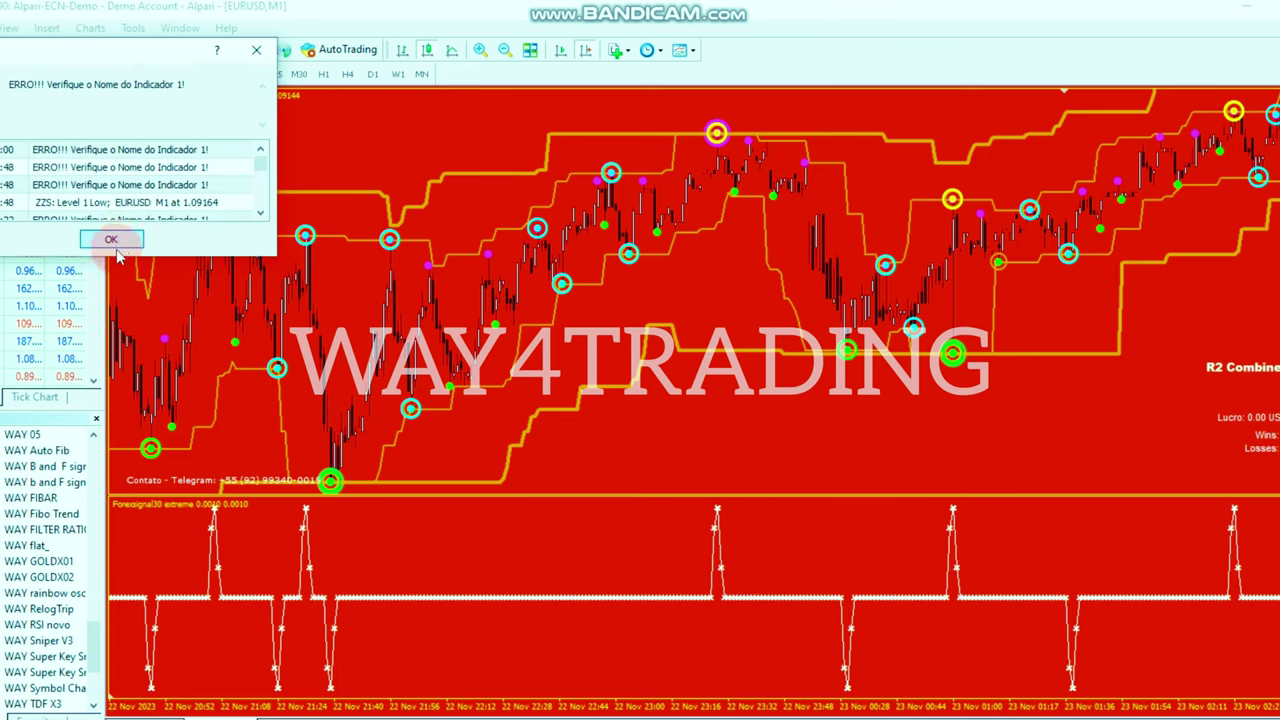
# Dismiss the repeated alert and jump the M1 chart to the newest bars.
pyautogui.click(113, 242)
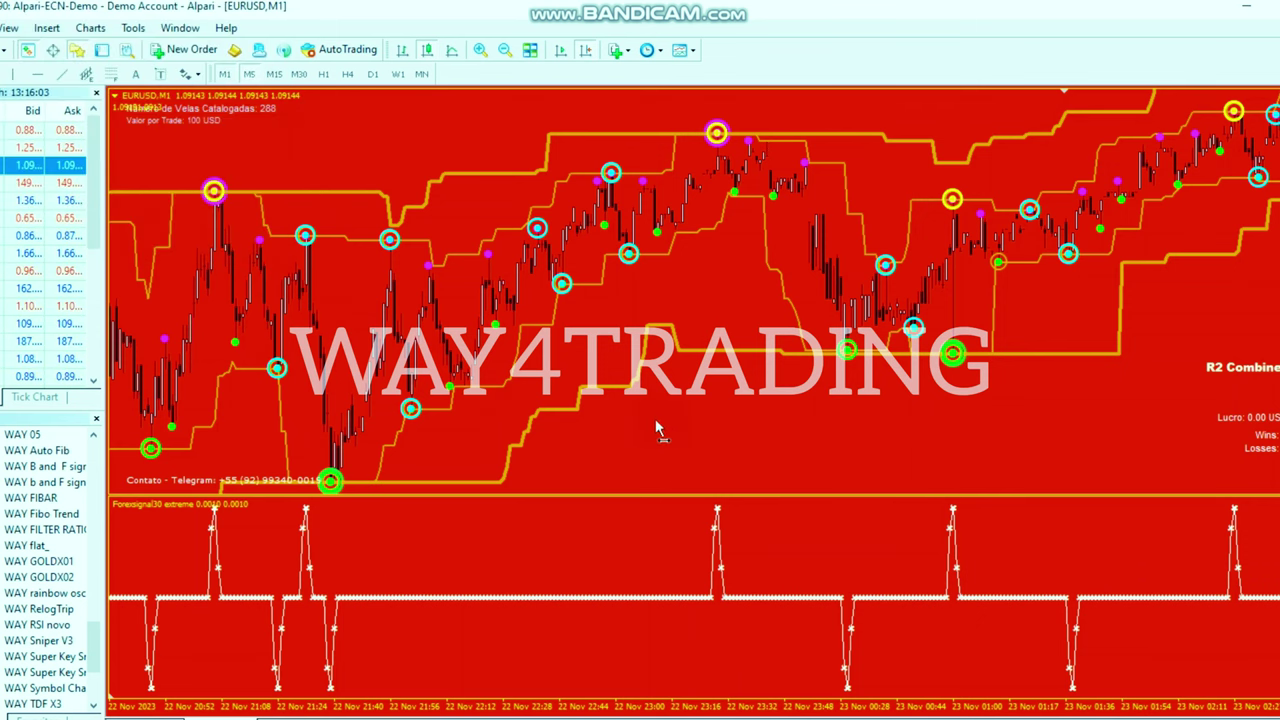
pyautogui.scroll(-2, 655, 418)
pyautogui.scroll(-1, 553, 422)
pyautogui.scroll(-2, 621, 410)
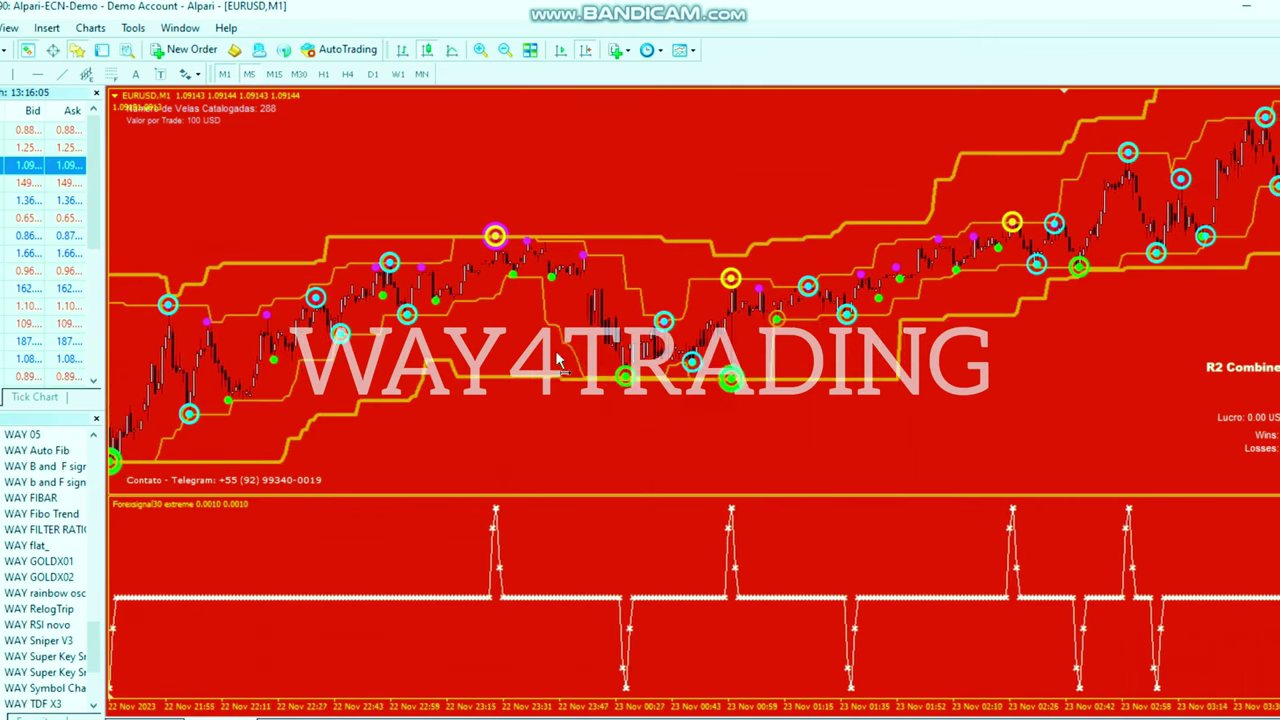
pyautogui.scroll(-2, 557, 360)
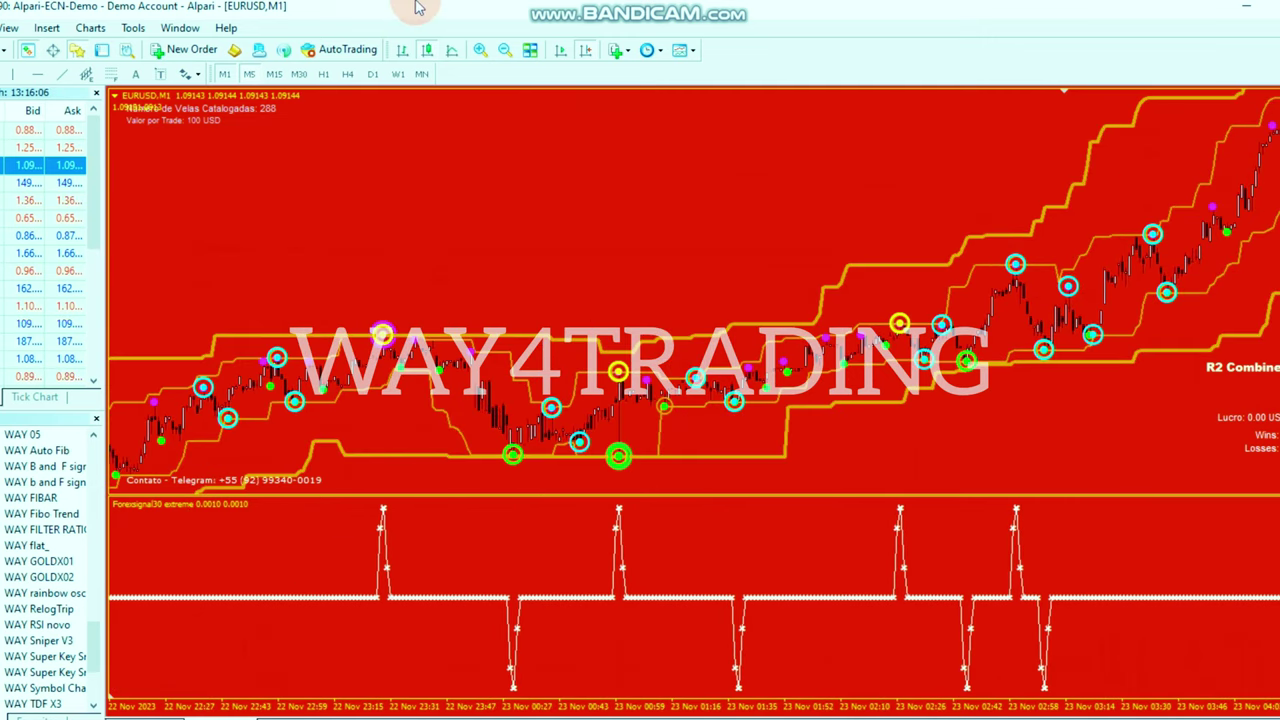
pyautogui.click(585, 52)
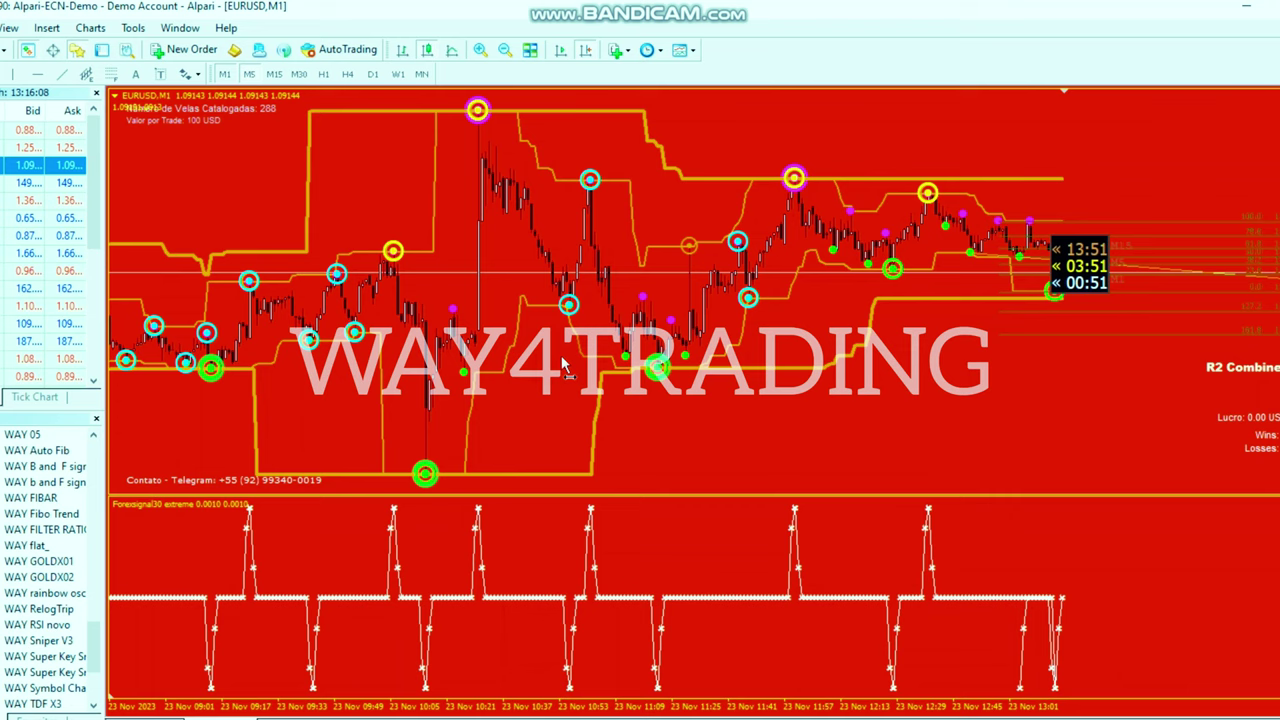
# Enlarge the price pane over the signal panel and scroll back to 22 Nov bars.
pyautogui.moveTo(565, 368); pyautogui.dragTo(622, 370)
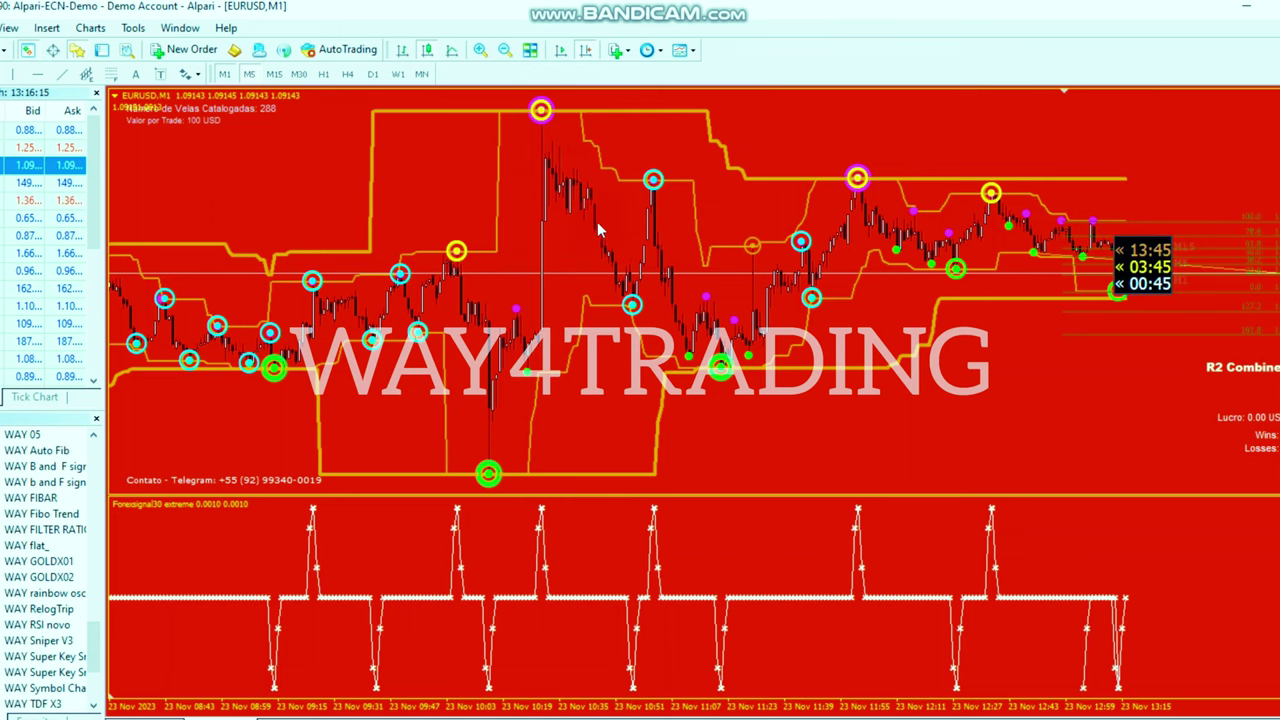
pyautogui.moveTo(1013, 411)
pyautogui.mouseDown()
pyautogui.moveTo(932, 417)
pyautogui.moveTo(1206, 425)
pyautogui.mouseUp()
pyautogui.moveTo(420, 443)
pyautogui.mouseDown()
pyautogui.moveTo(991, 449)
pyautogui.moveTo(886, 444)
pyautogui.mouseUp()
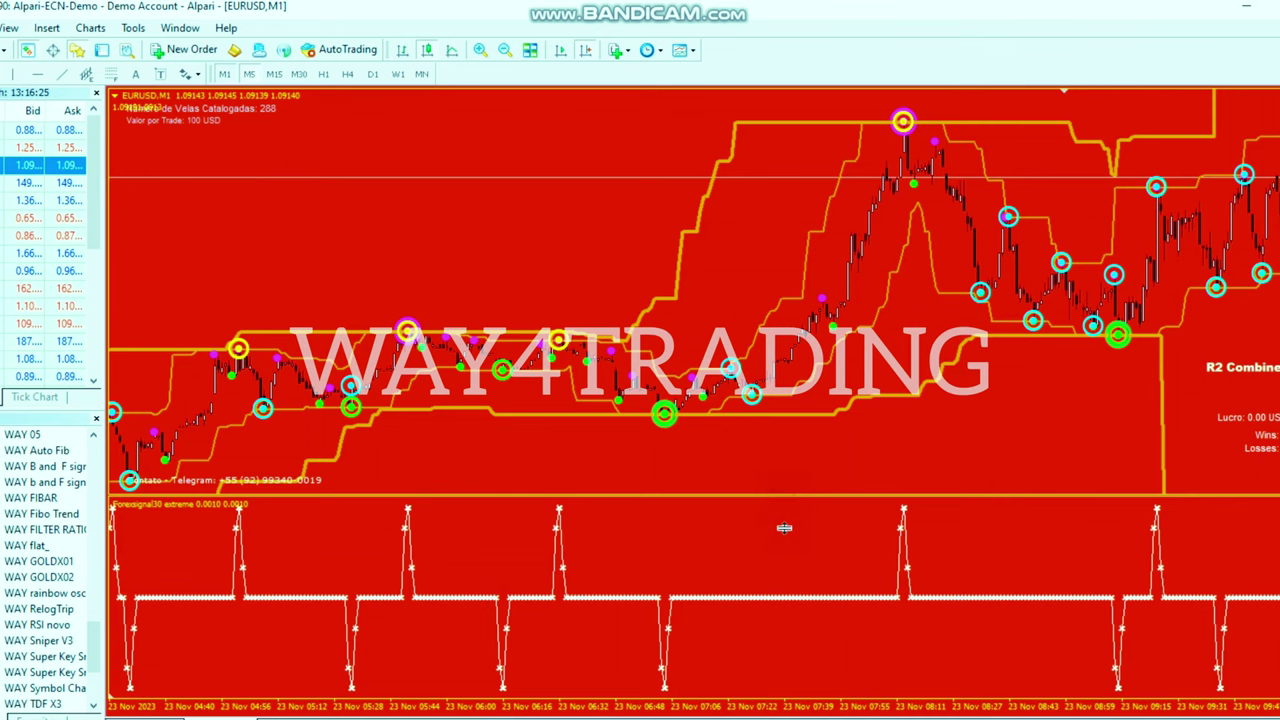
pyautogui.moveTo(784, 528); pyautogui.dragTo(776, 609)
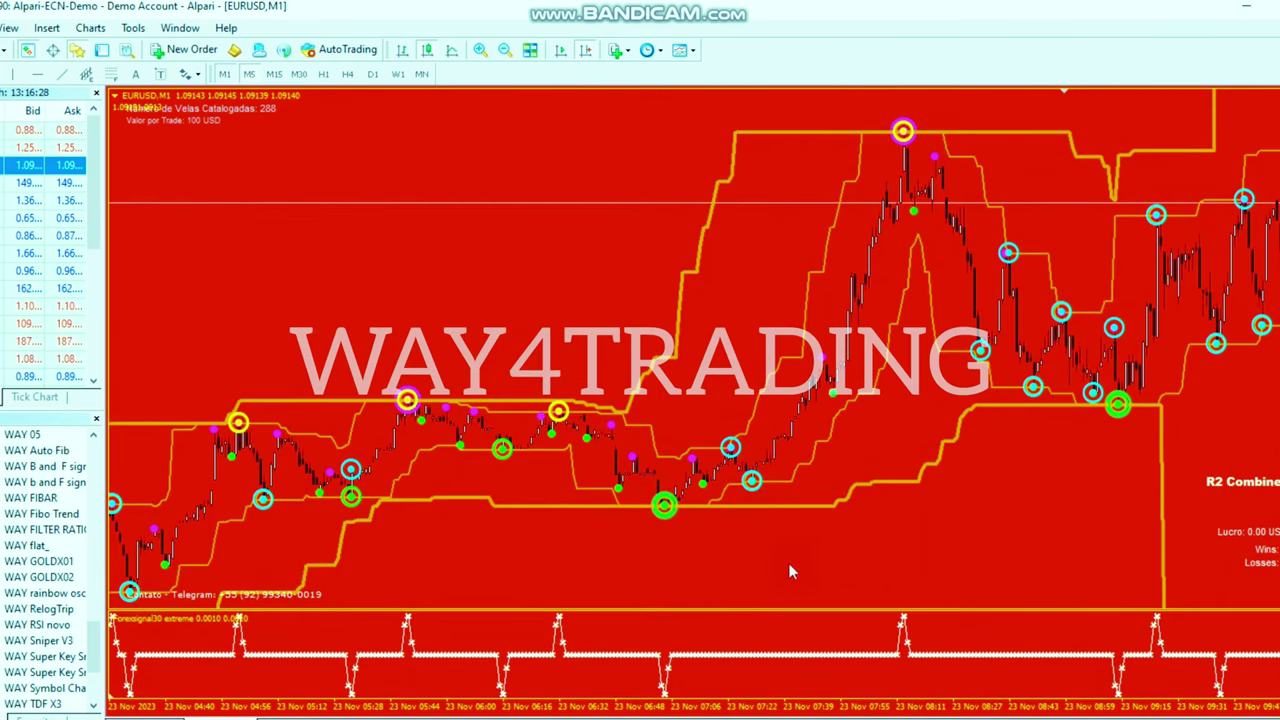
pyautogui.moveTo(545, 555); pyautogui.dragTo(845, 553)
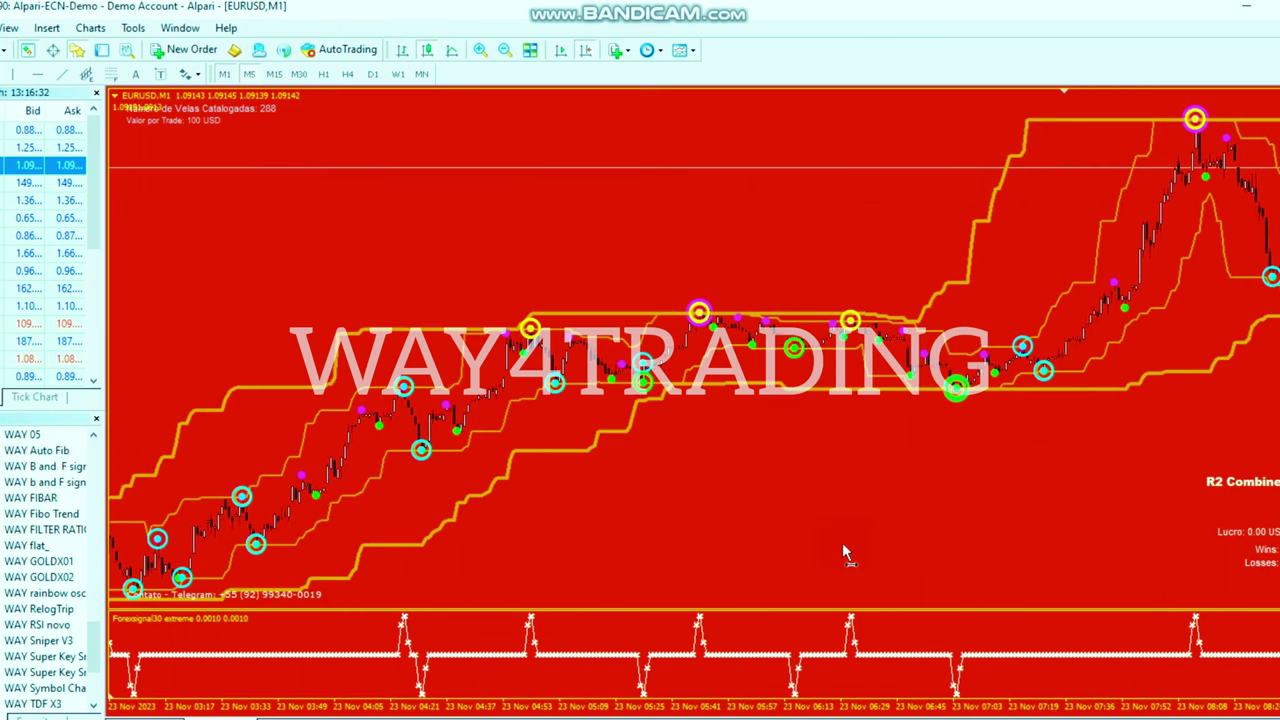
pyautogui.moveTo(609, 544); pyautogui.dragTo(813, 546)
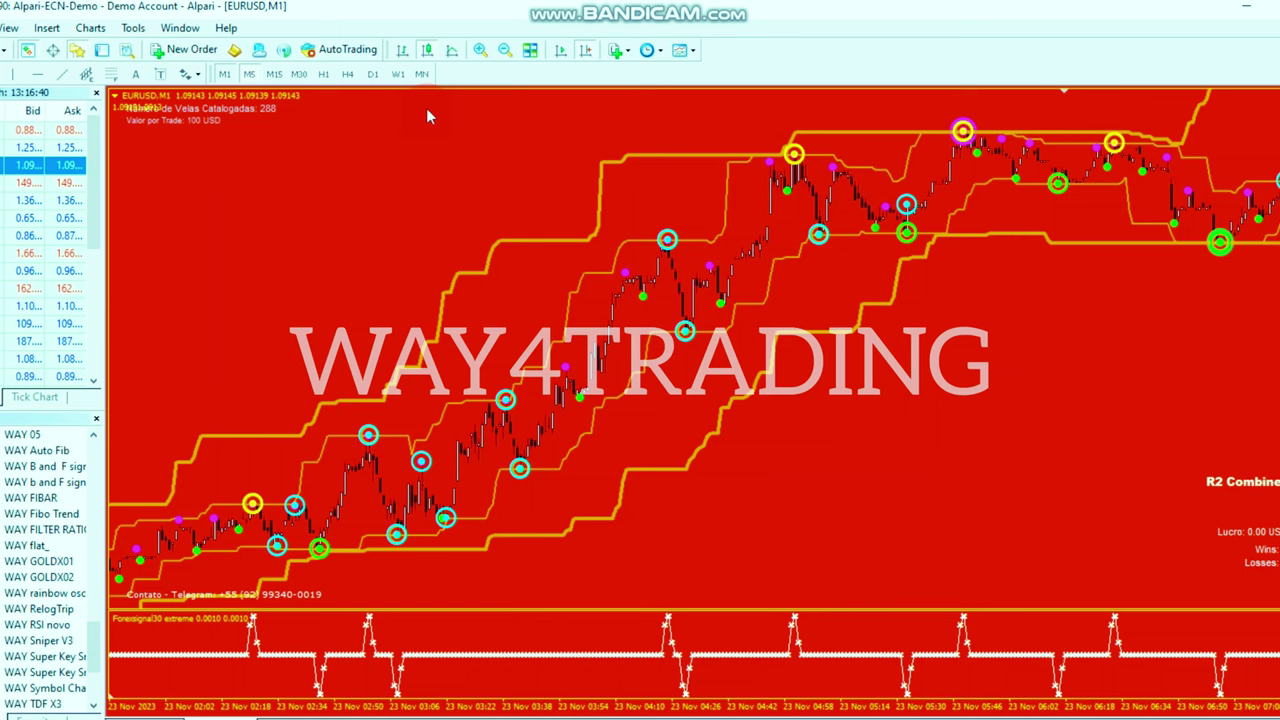
pyautogui.moveTo(211, 207)
pyautogui.mouseDown()
pyautogui.moveTo(427, 198)
pyautogui.moveTo(684, 157)
pyautogui.moveTo(940, 150)
pyautogui.mouseUp()
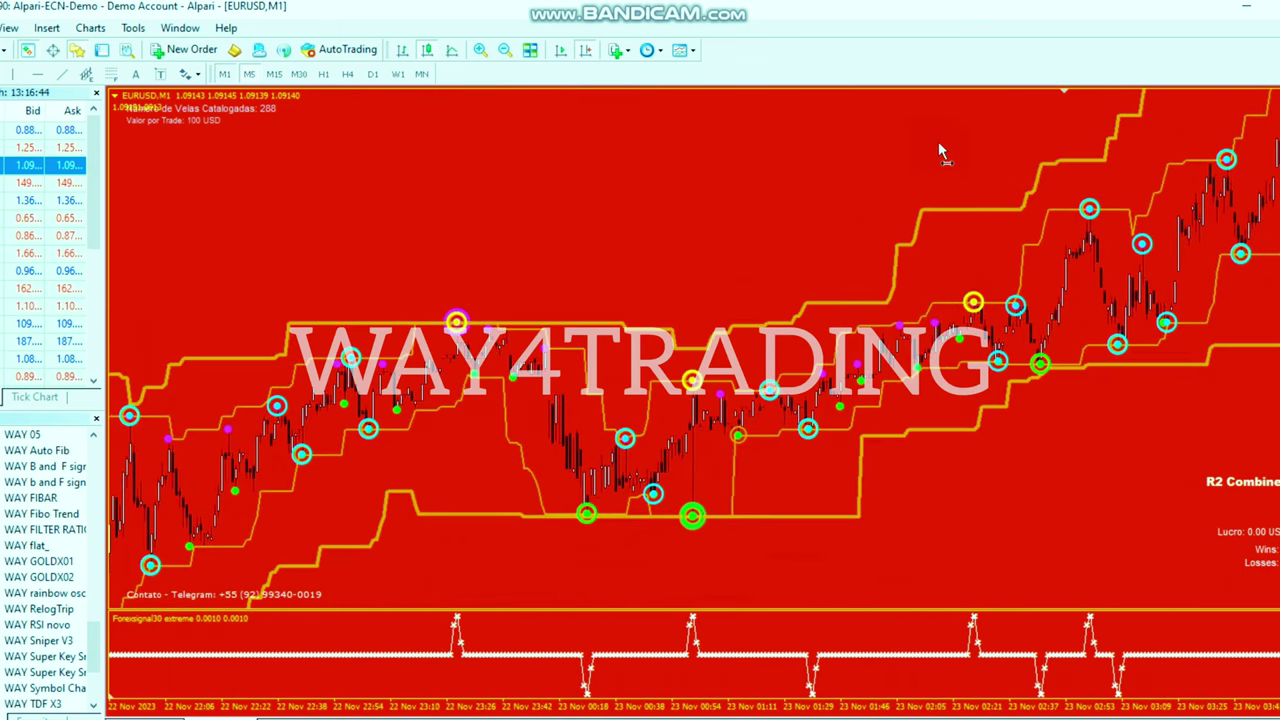
pyautogui.moveTo(530, 228)
pyautogui.mouseDown()
pyautogui.moveTo(768, 178)
pyautogui.moveTo(566, 246)
pyautogui.moveTo(510, 282)
pyautogui.mouseUp()
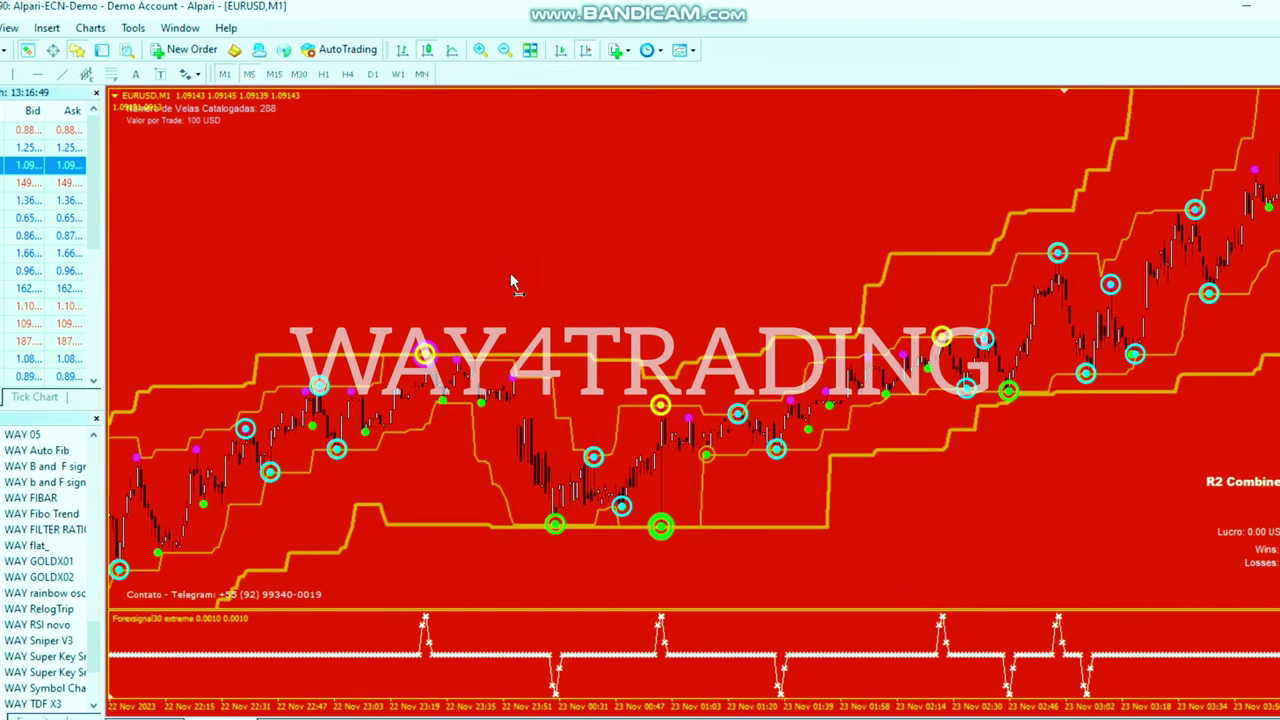
# Switch the chart to M30, dismiss the alert, and browse earlier bars.
pyautogui.click(298, 74)
pyautogui.click(108, 238)
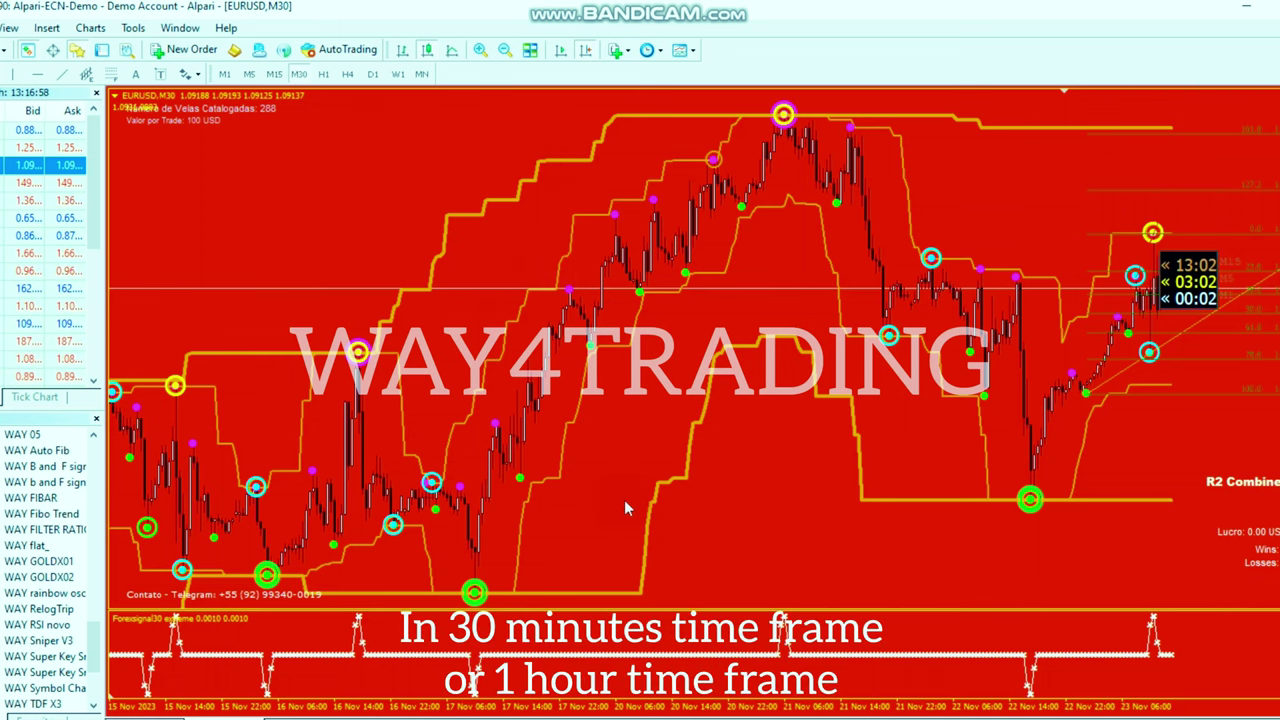
pyautogui.moveTo(671, 535); pyautogui.dragTo(753, 524)
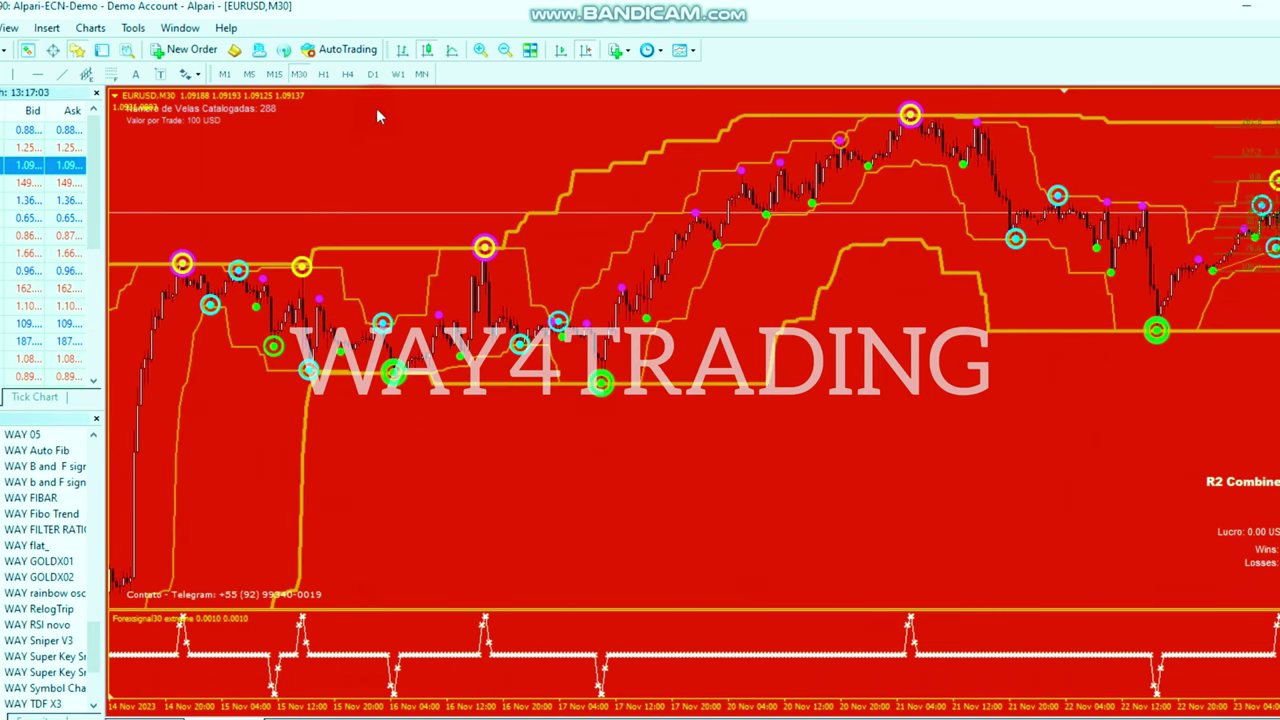
# Switch to H1, dismiss the alert, and browse back through hourly bars.
pyautogui.click(323, 74)
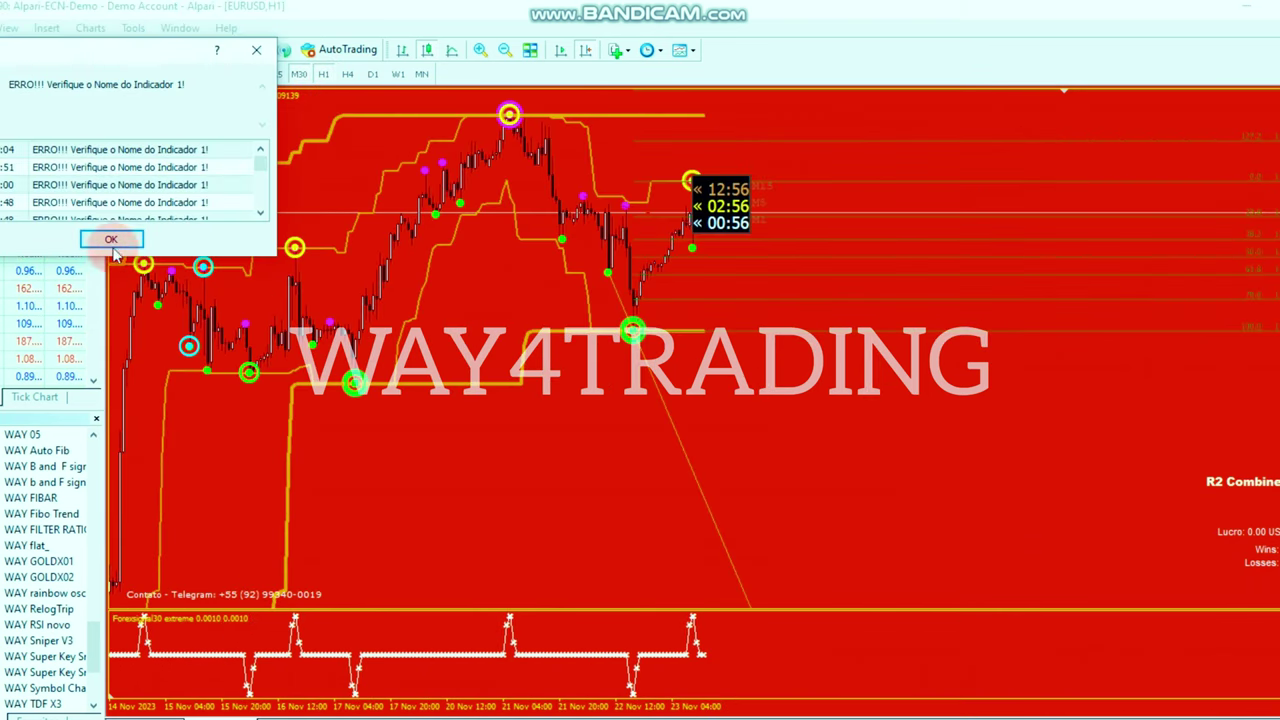
pyautogui.click(110, 239)
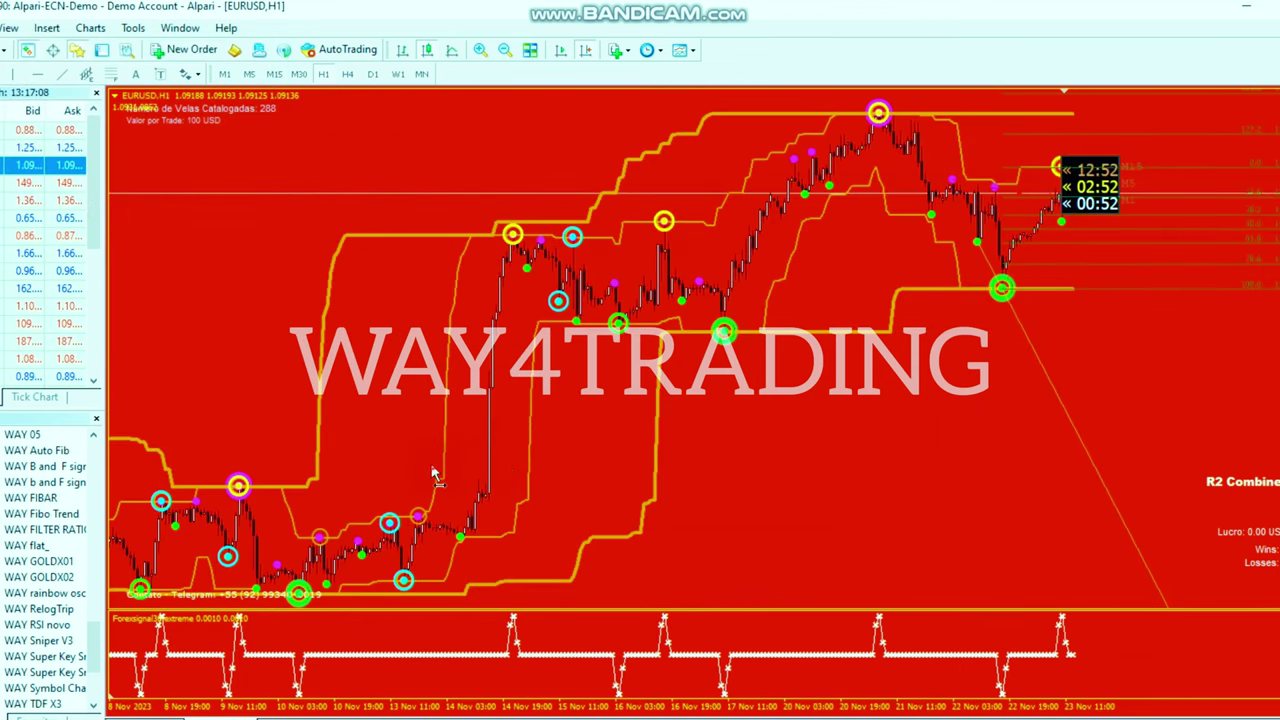
pyautogui.moveTo(433, 468); pyautogui.dragTo(452, 468)
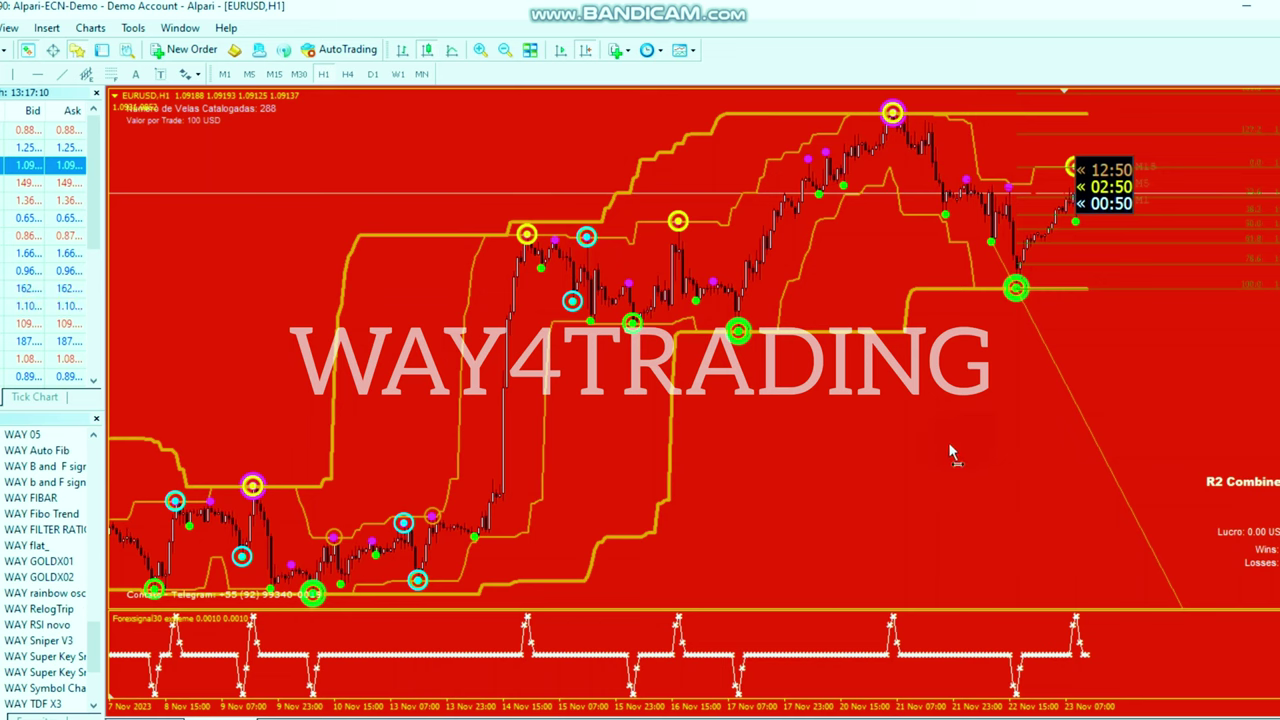
pyautogui.moveTo(948, 442); pyautogui.dragTo(862, 456)
pyautogui.moveTo(705, 447); pyautogui.dragTo(757, 447)
pyautogui.moveTo(618, 457); pyautogui.dragTo(810, 445)
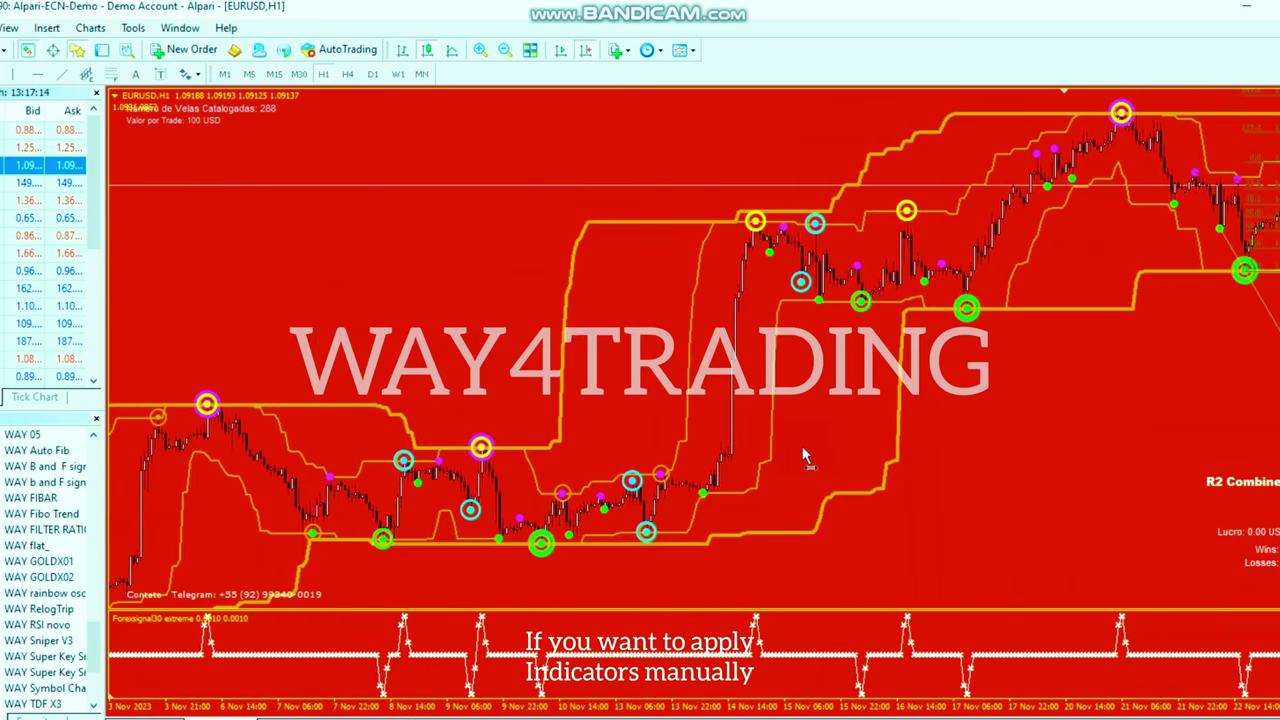
# Review the chart's Indicators List, then close it and the Navigator panel.
pyautogui.rightClick(373, 284)
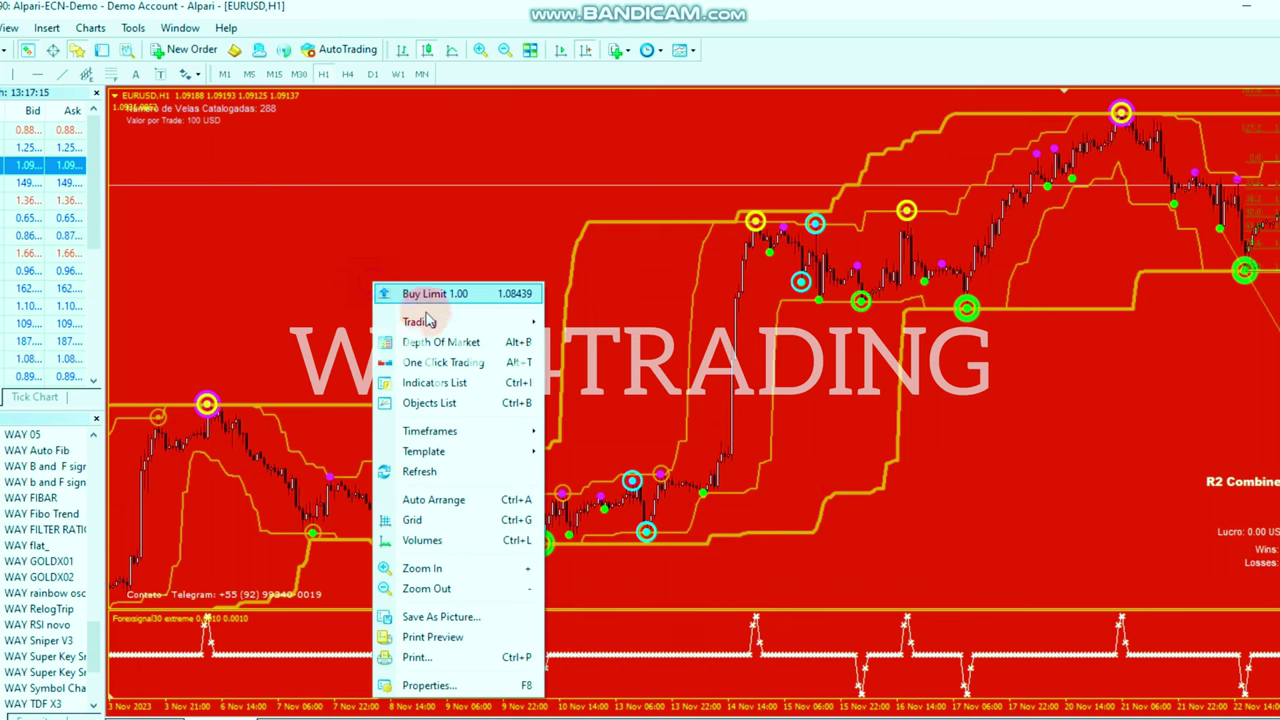
pyautogui.click(435, 382)
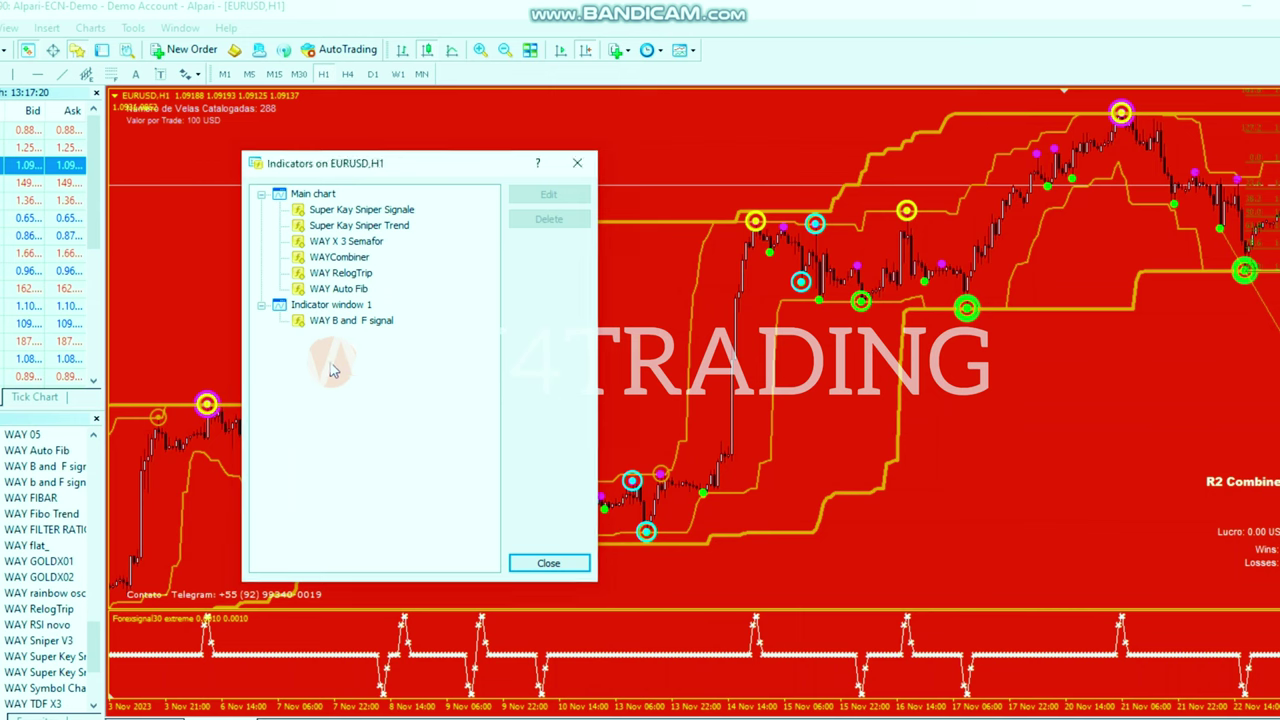
pyautogui.click(88, 424)
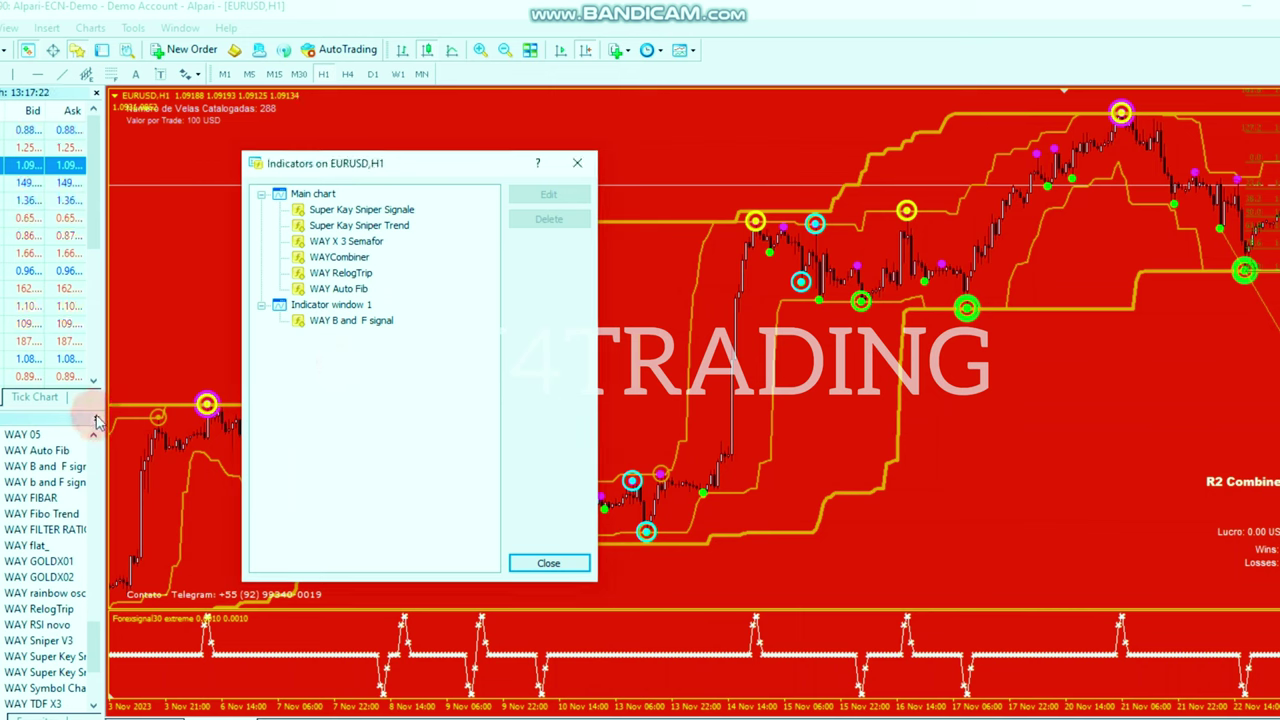
pyautogui.click(560, 563)
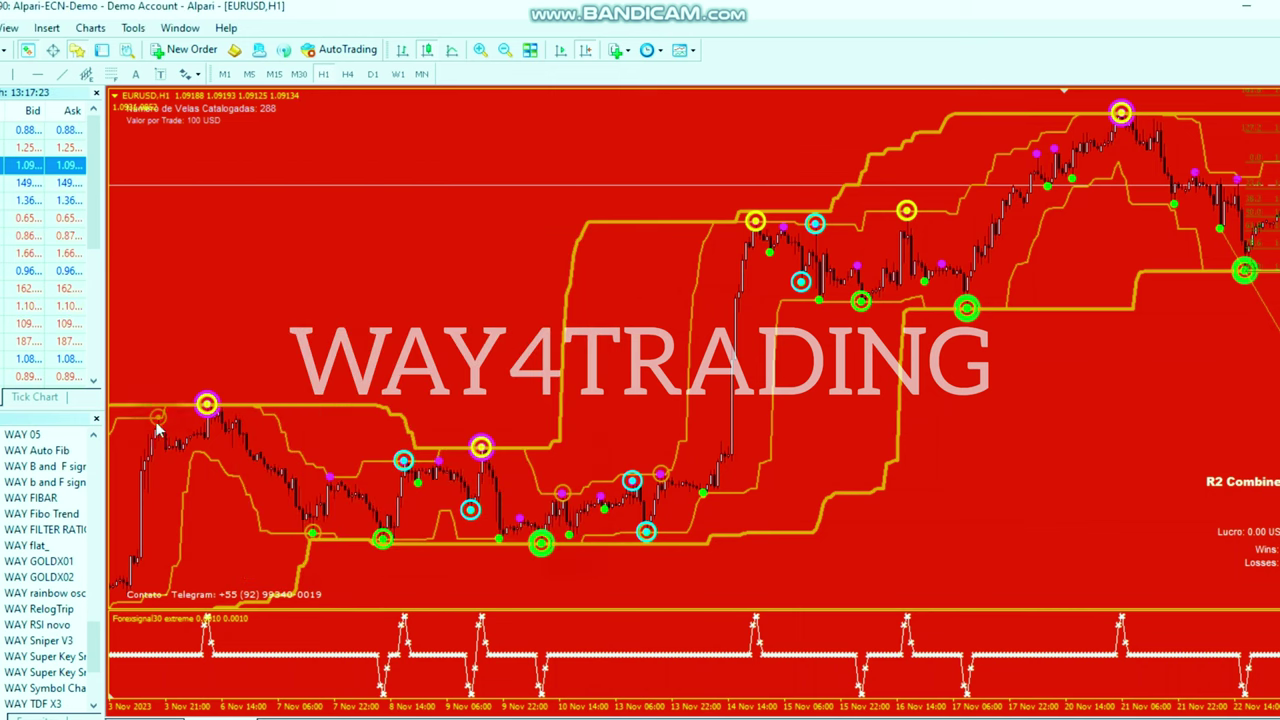
pyautogui.click(97, 422)
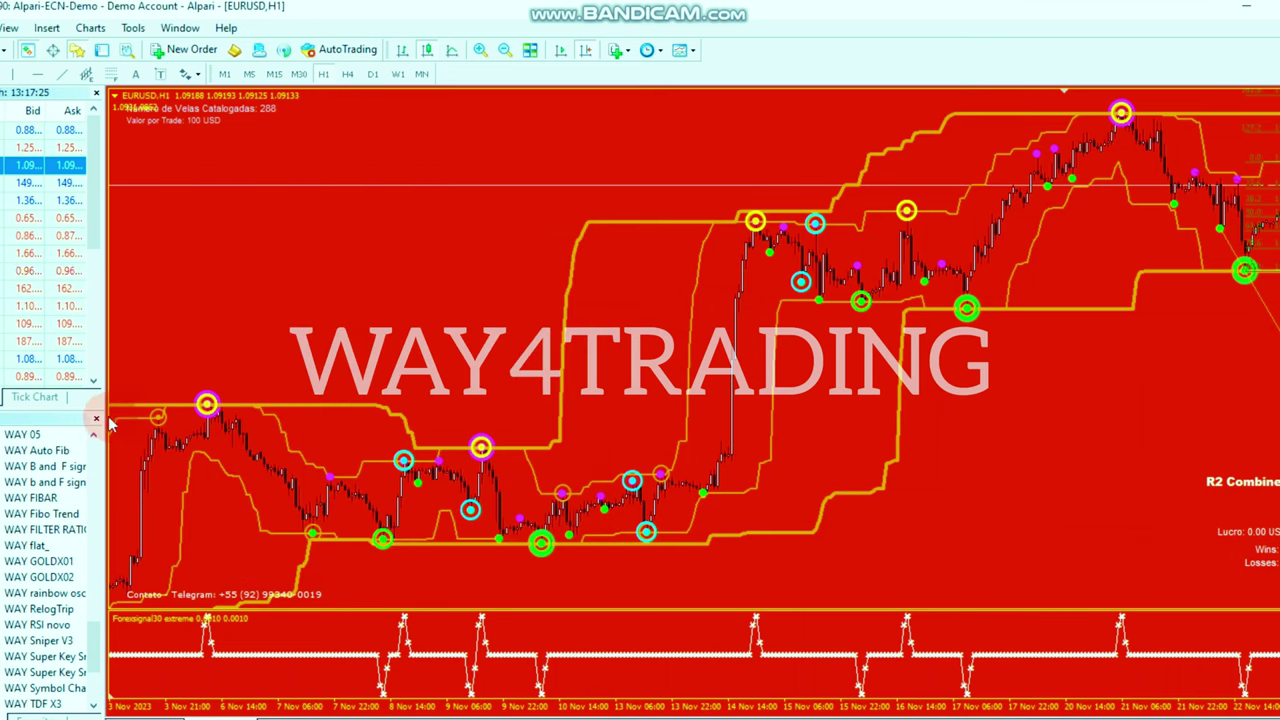
# Recheck the Indicators List: six main-chart indicators plus WAY B and F signal.
pyautogui.rightClick(330, 313)
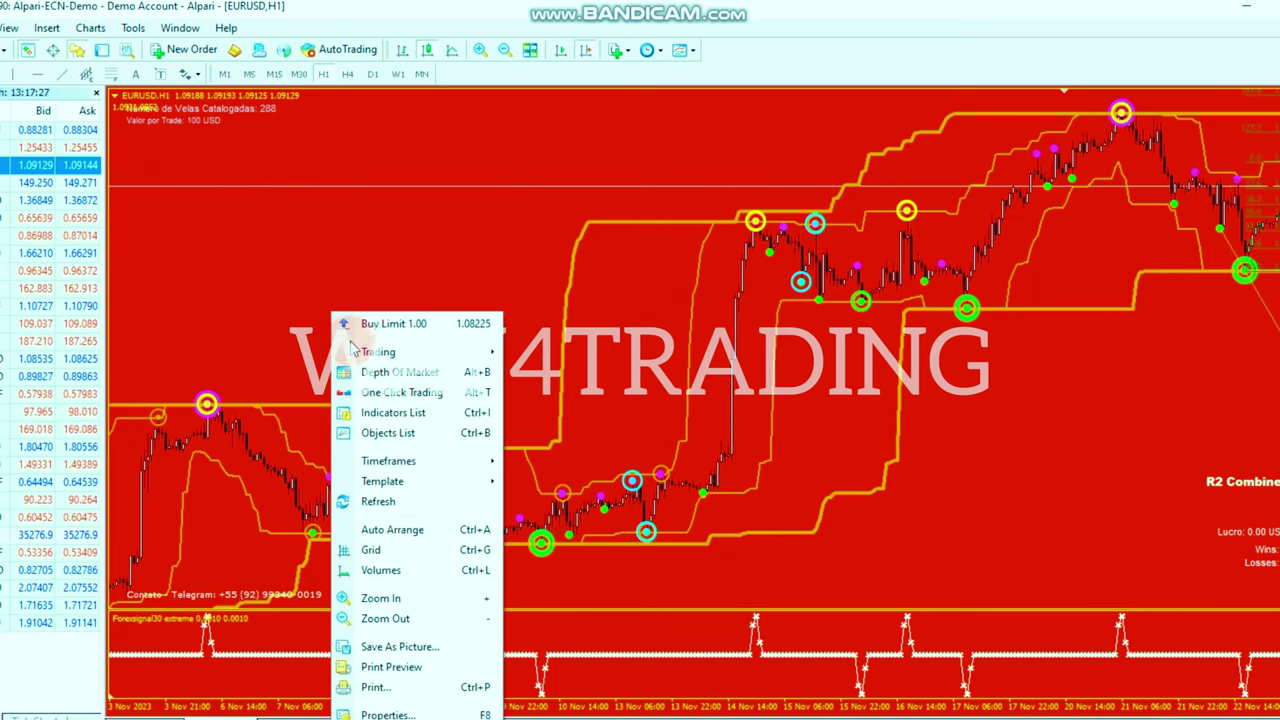
pyautogui.click(408, 412)
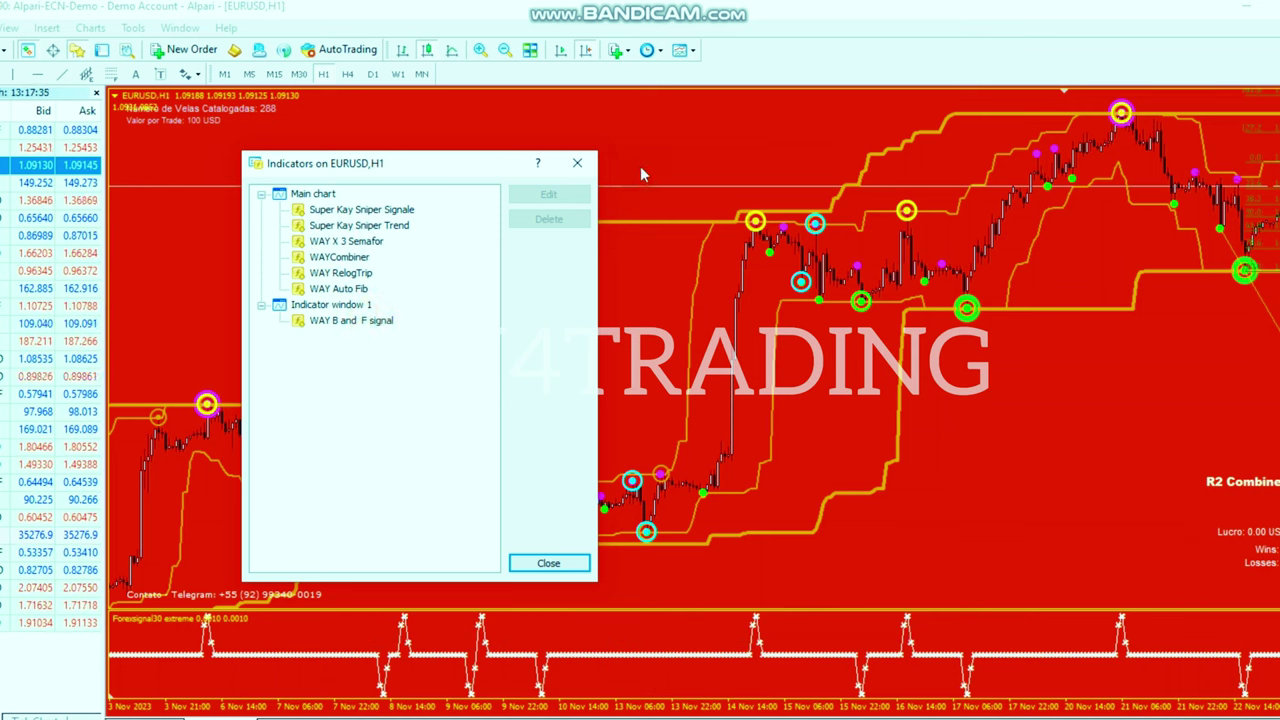
pyautogui.click(577, 162)
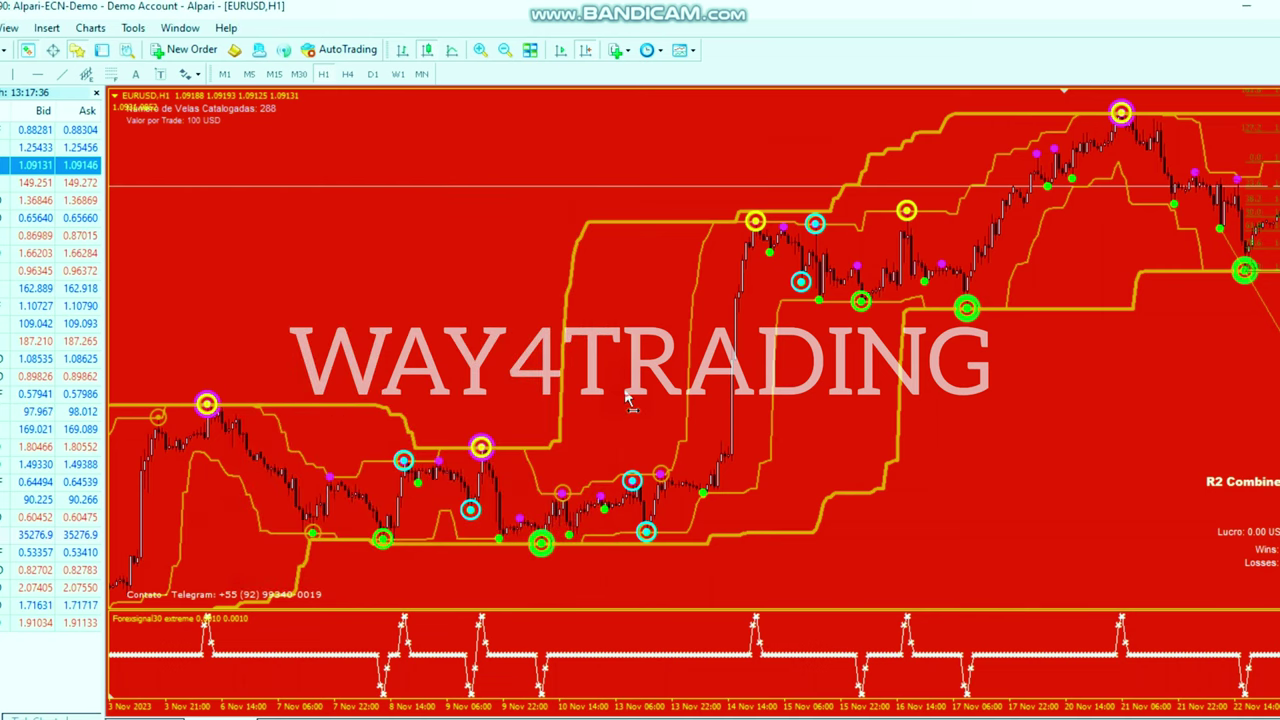
# Browse the H1 bars, then switch to M30 and dismiss the error alert.
pyautogui.moveTo(630, 400); pyautogui.dragTo(323, 345)
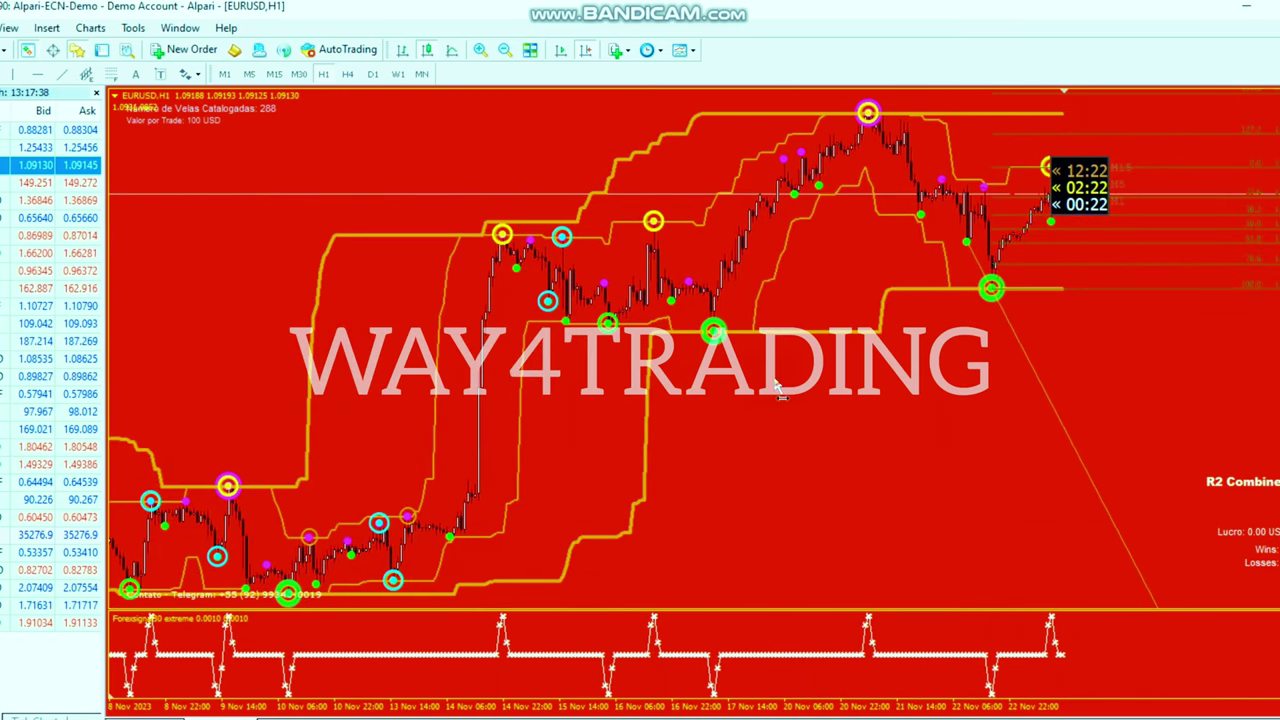
pyautogui.moveTo(694, 463)
pyautogui.mouseDown()
pyautogui.moveTo(861, 444)
pyautogui.moveTo(947, 477)
pyautogui.moveTo(612, 230)
pyautogui.mouseUp()
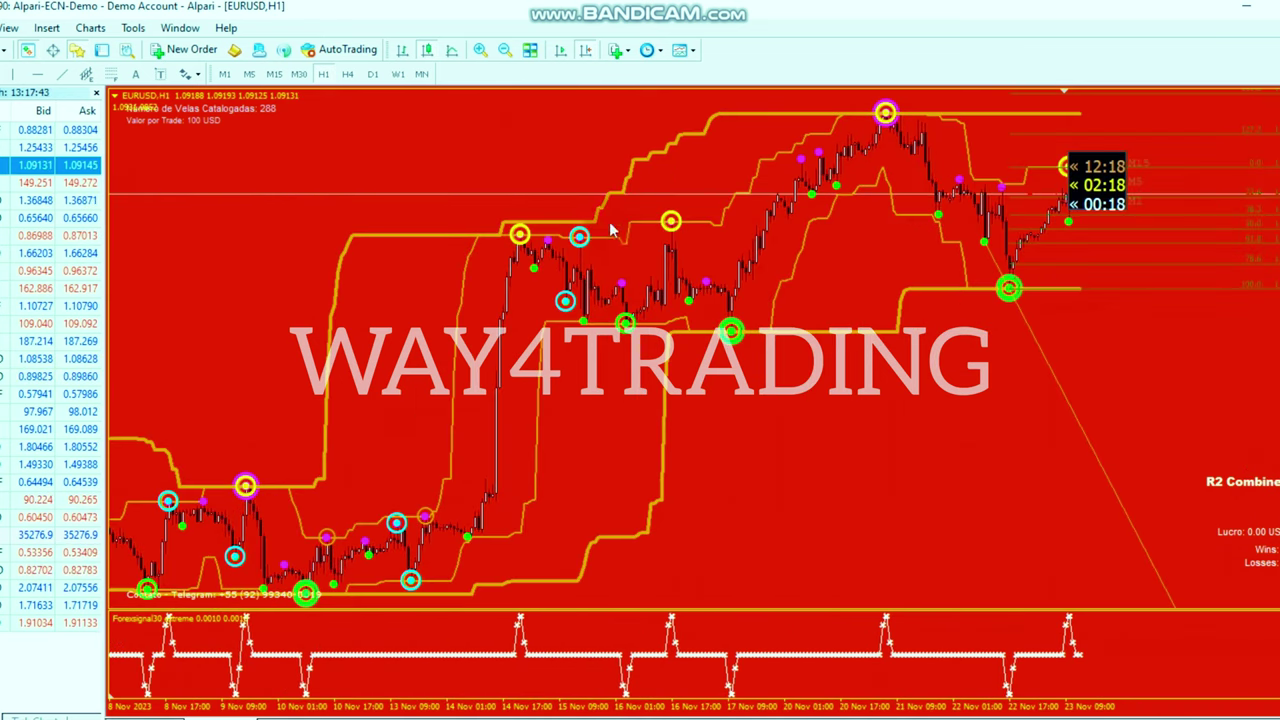
pyautogui.click(298, 74)
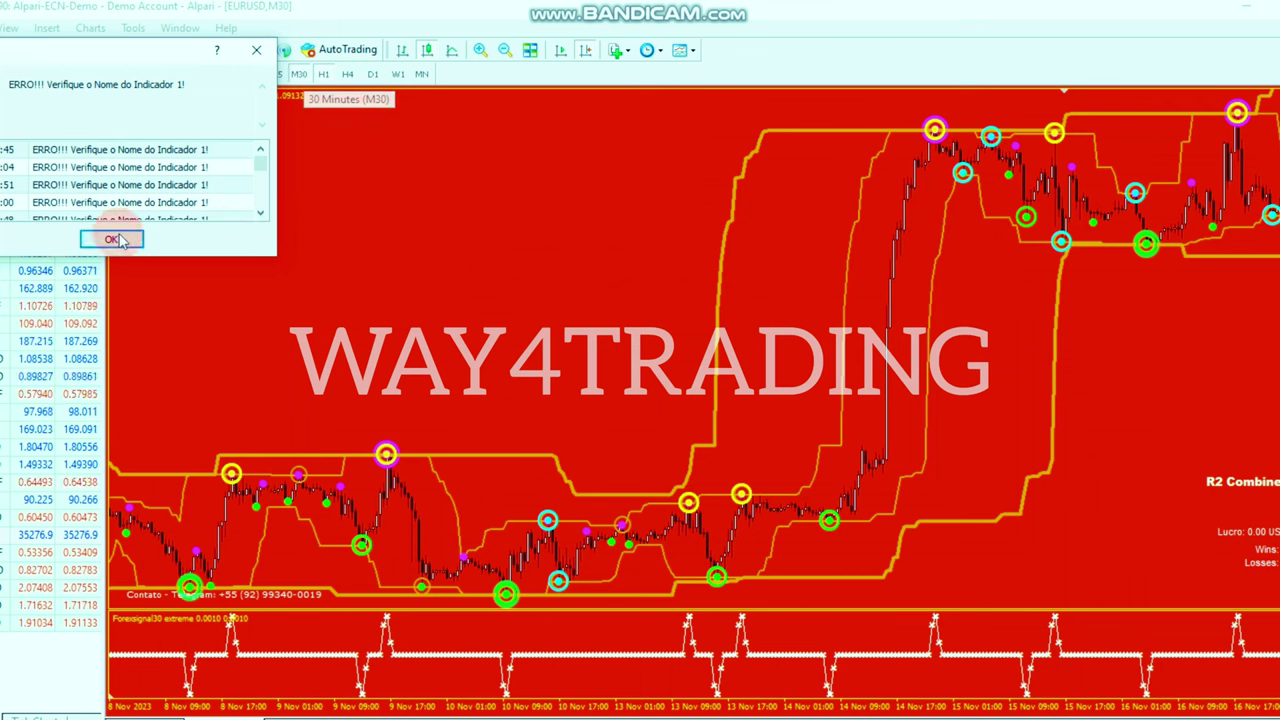
pyautogui.click(120, 240)
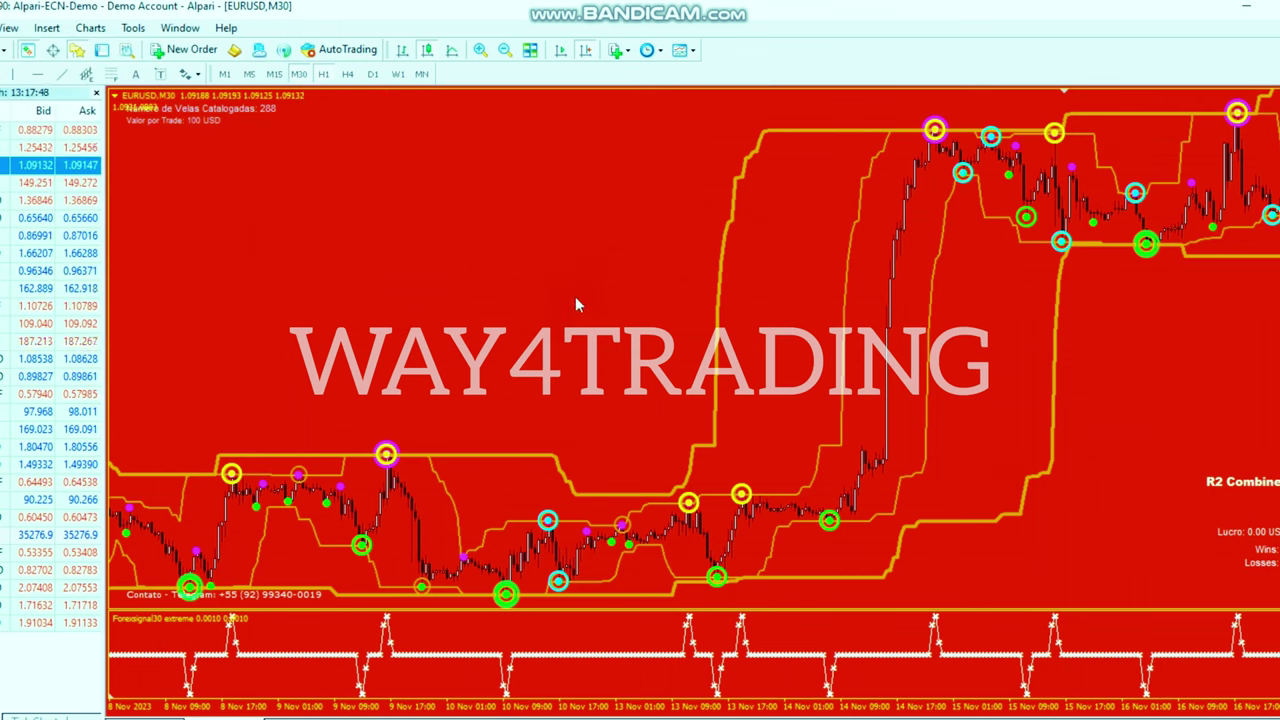